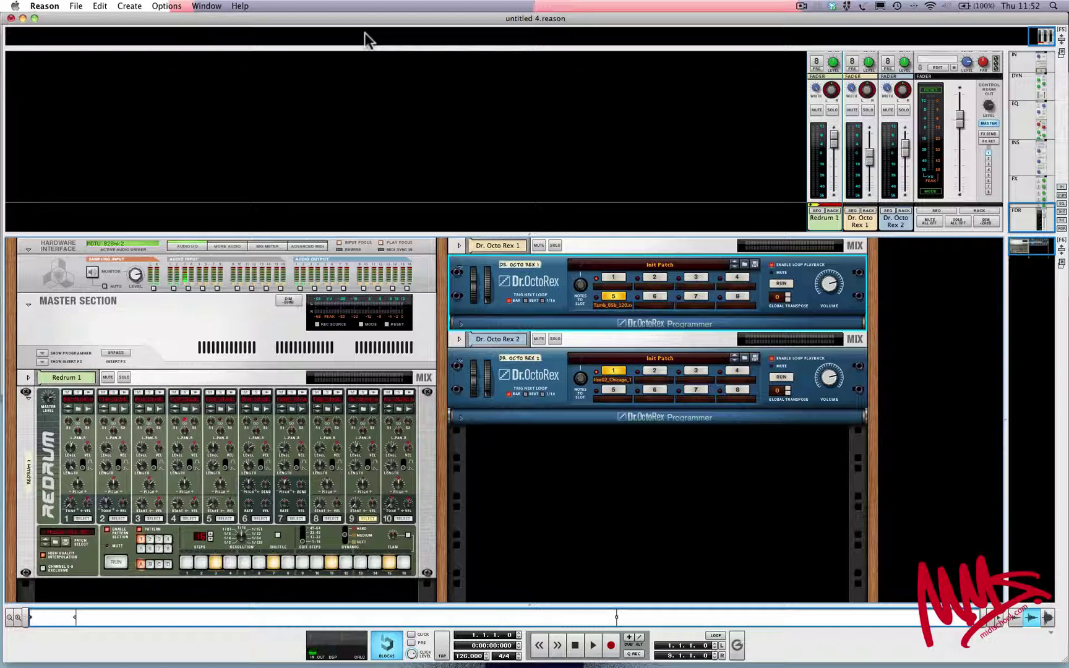
# - Audition the Redrum pattern and both Dr. OctoRex loops, then stop them
pyautogui.click(117, 562)
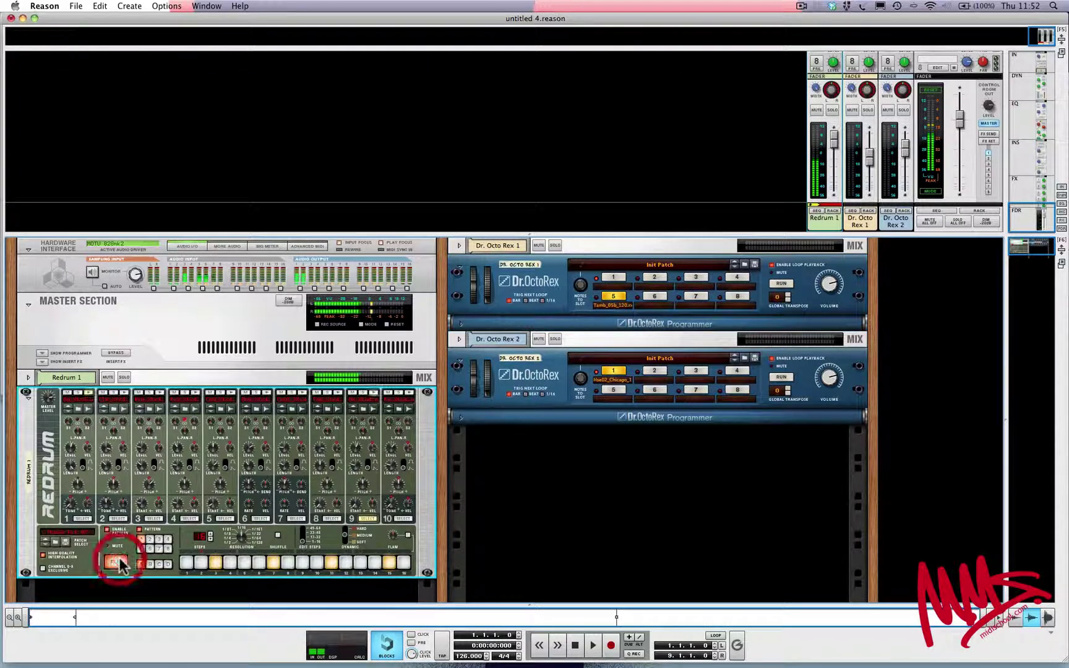
pyautogui.click(117, 563)
pyautogui.click(780, 378)
pyautogui.click(780, 379)
pyautogui.click(781, 284)
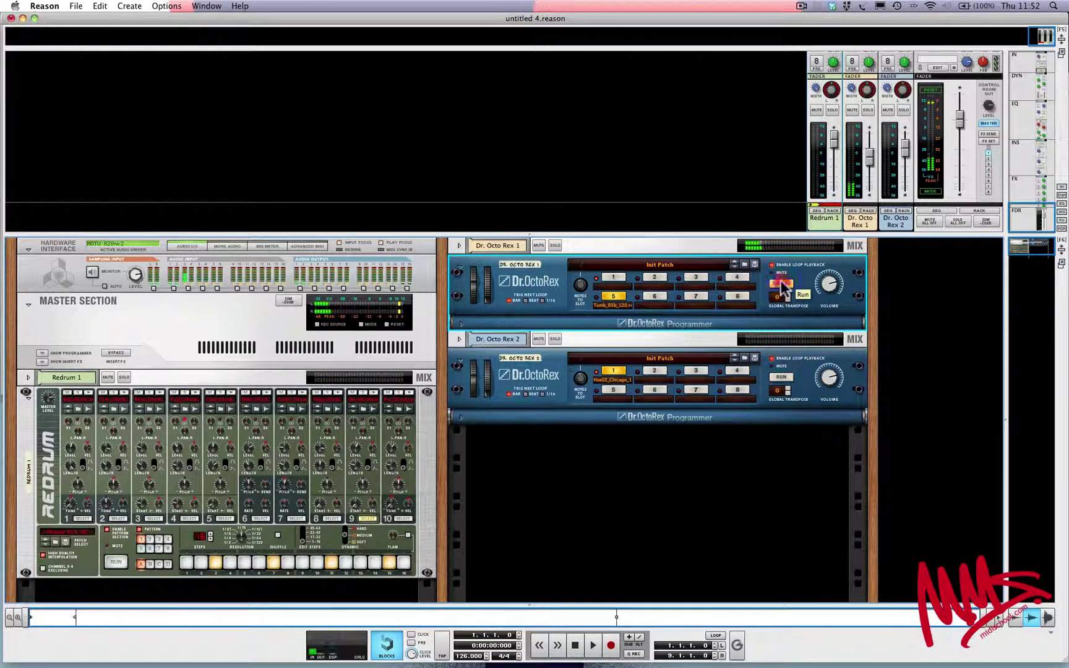
pyautogui.click(781, 283)
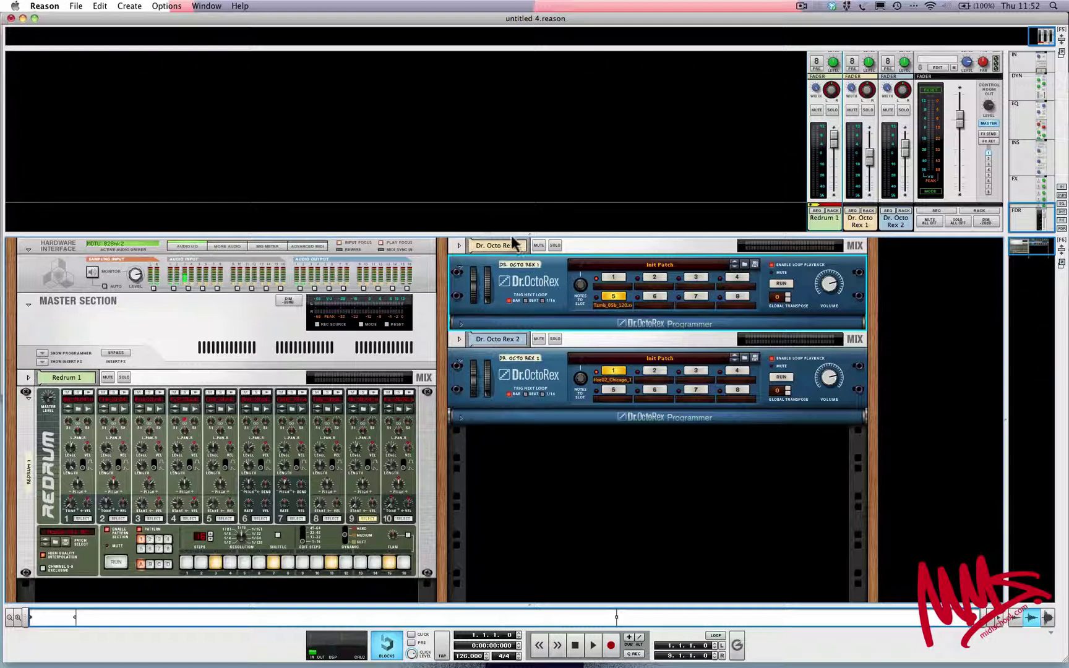
# - Reopen the sequencer below the rack and select the Redrum 1 track
pyautogui.moveTo(518, 234); pyautogui.dragTo(508, 28)
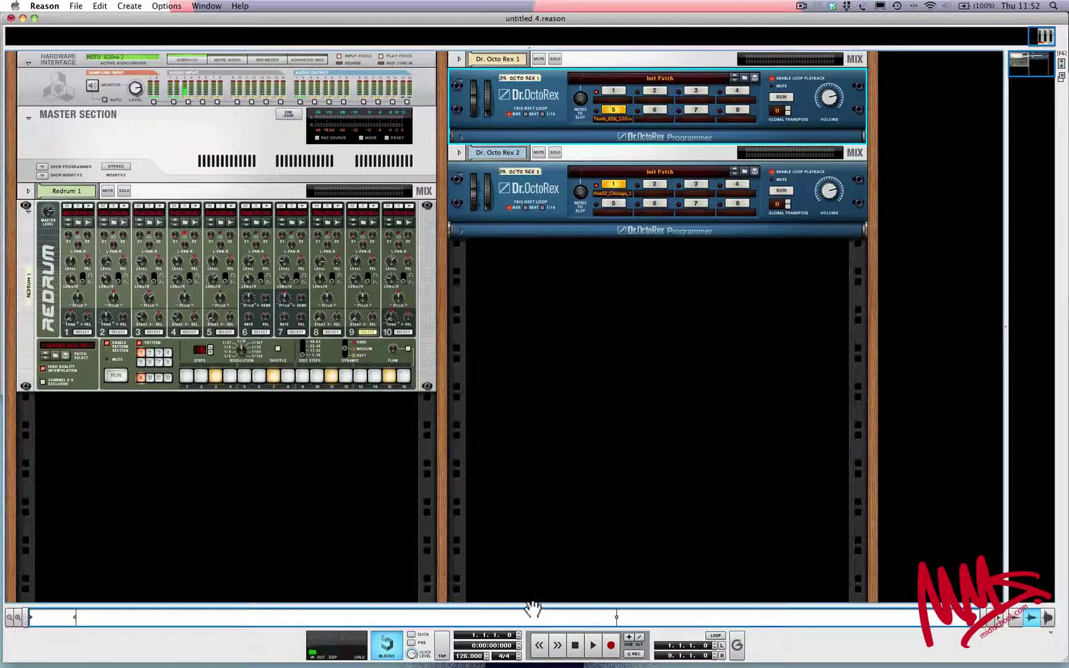
pyautogui.moveTo(529, 605); pyautogui.dragTo(529, 405)
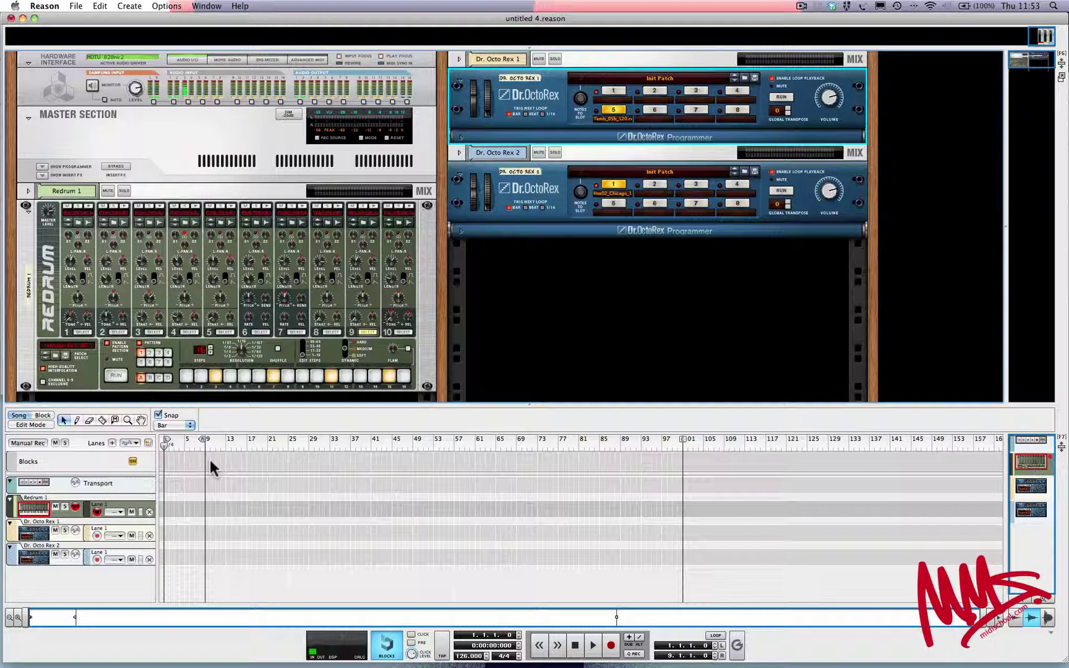
pyautogui.click(13, 515)
pyautogui.click(9, 538)
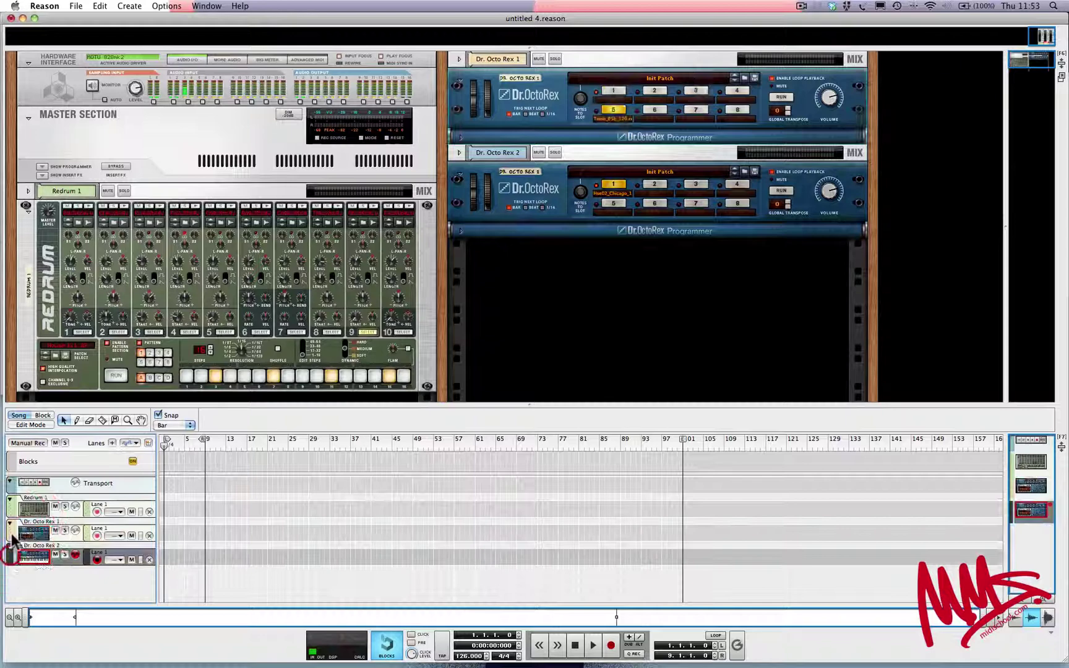
pyautogui.click(12, 530)
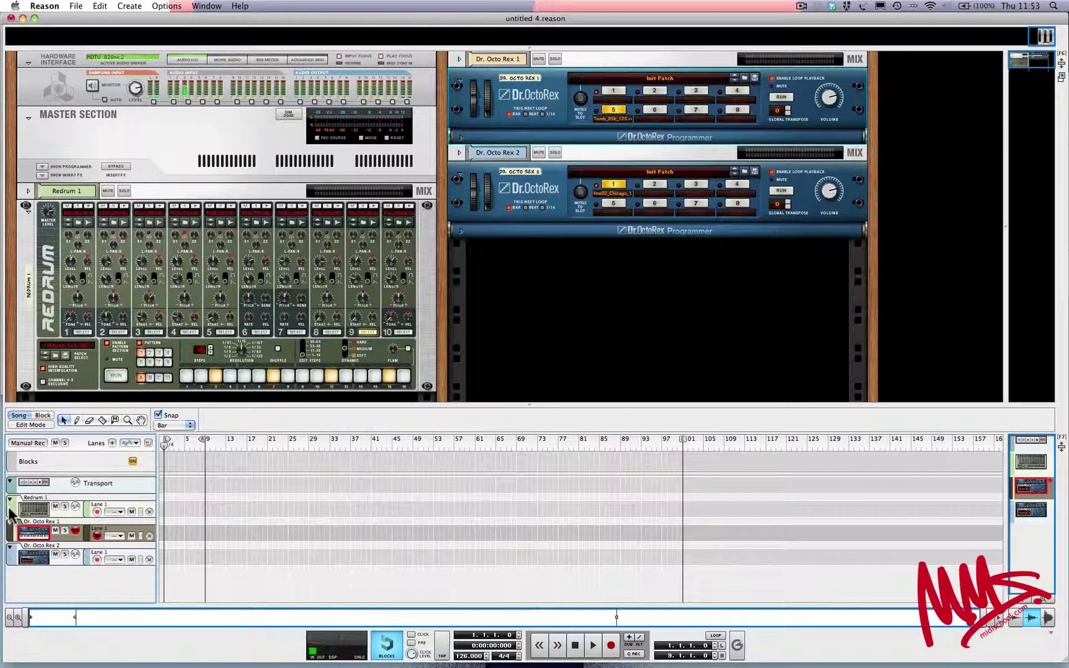
pyautogui.click(11, 513)
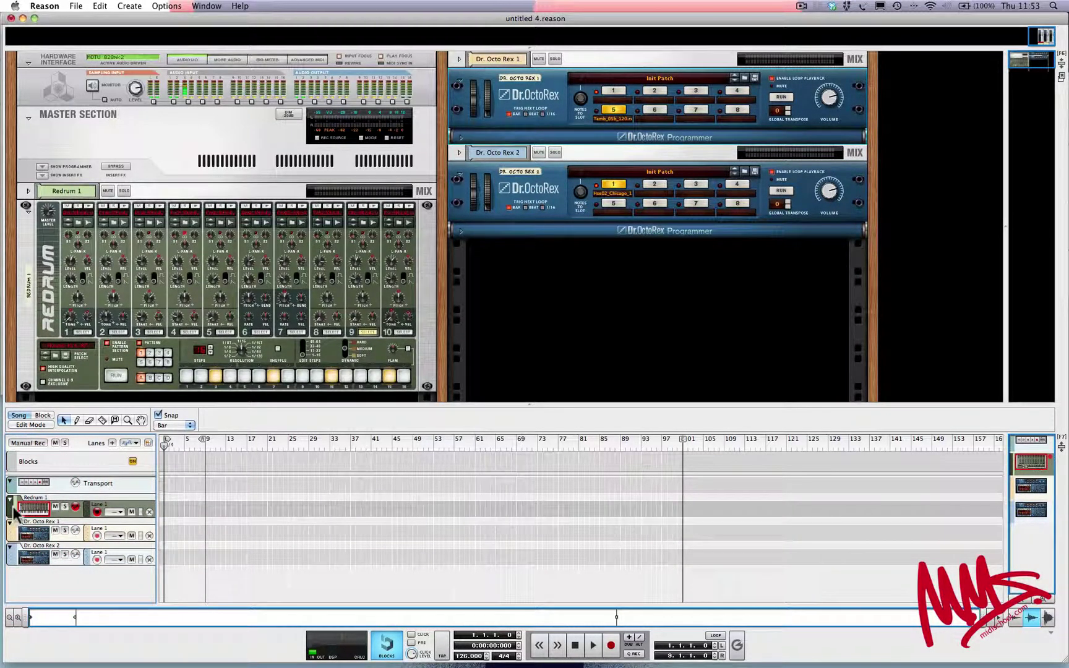
pyautogui.click(23, 504)
# - Place the left locator at 1.1.1.0 and the right at 17.1.1.0, then reselect Redrum 1
pyautogui.moveTo(204, 439); pyautogui.dragTo(287, 440)
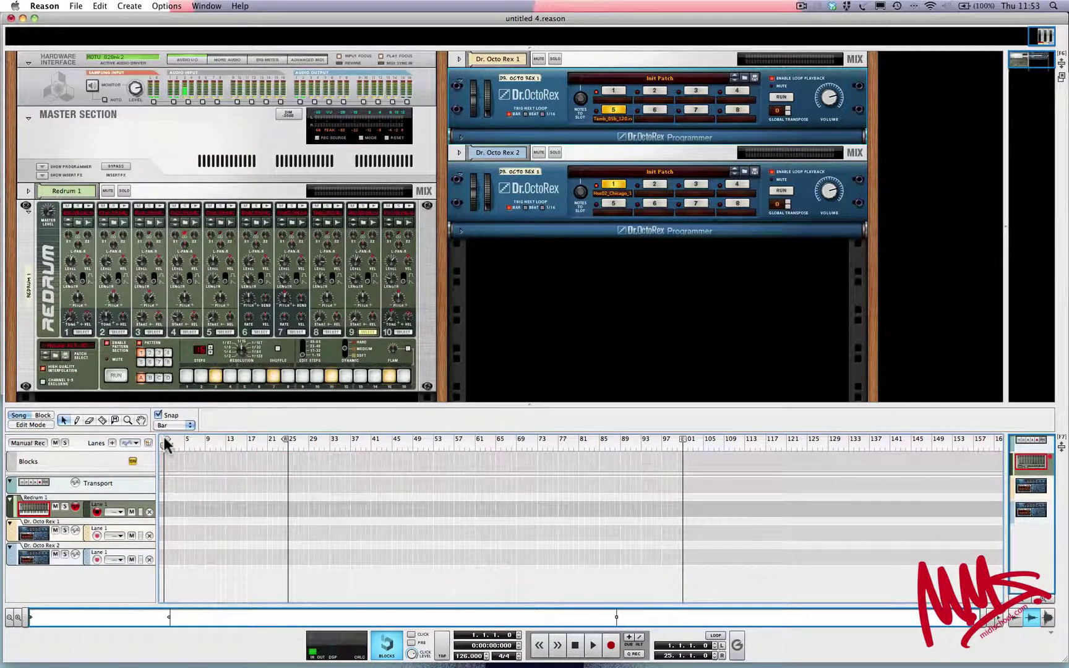
pyautogui.moveTo(181, 437); pyautogui.dragTo(165, 438)
pyautogui.moveTo(288, 438); pyautogui.dragTo(332, 441)
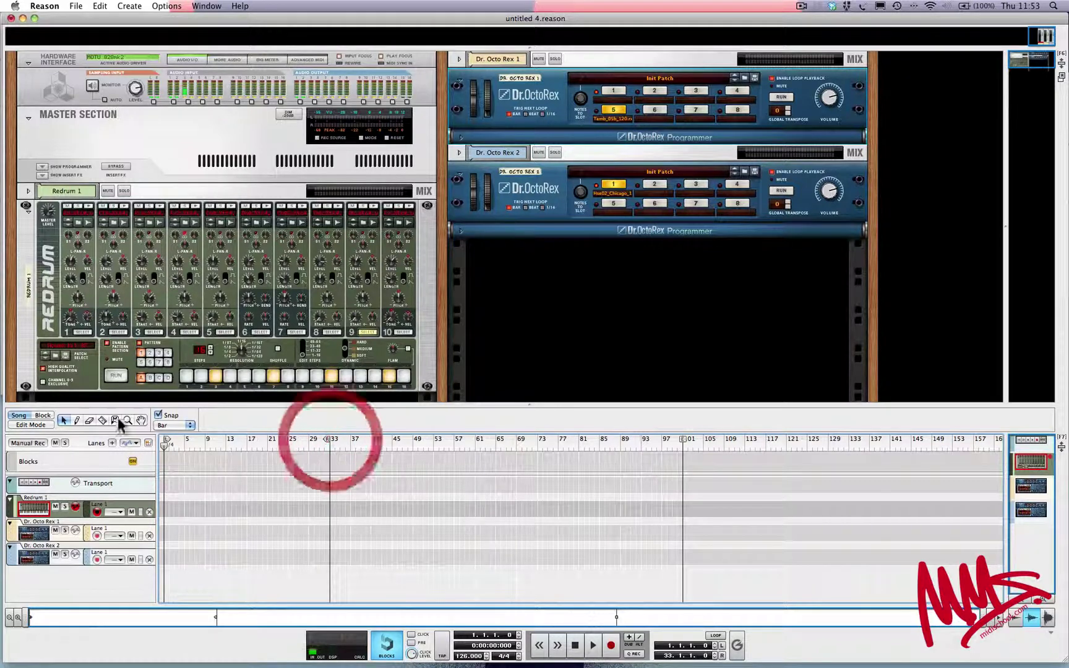
pyautogui.moveTo(165, 437); pyautogui.dragTo(246, 437)
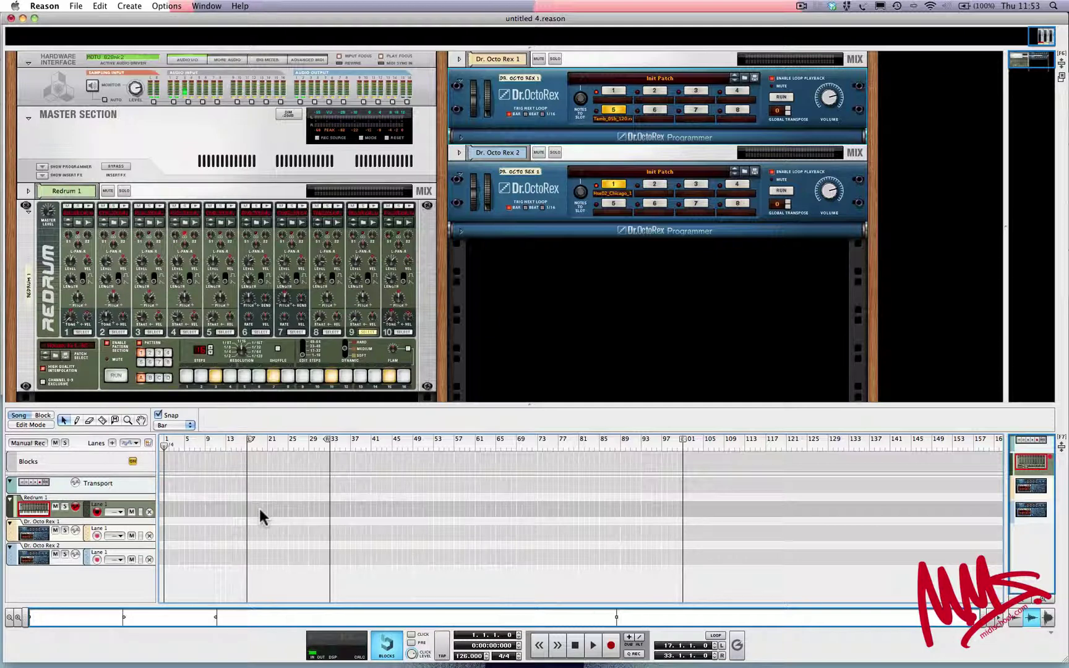
pyautogui.moveTo(248, 440); pyautogui.dragTo(166, 439)
pyautogui.moveTo(324, 436); pyautogui.dragTo(245, 439)
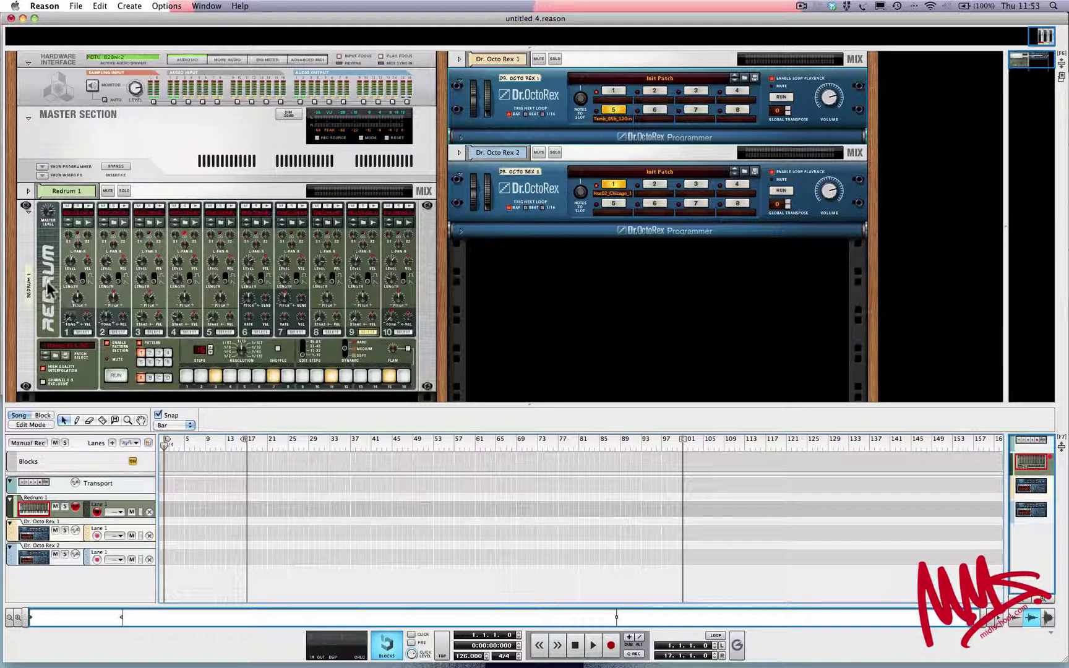
pyautogui.click(10, 510)
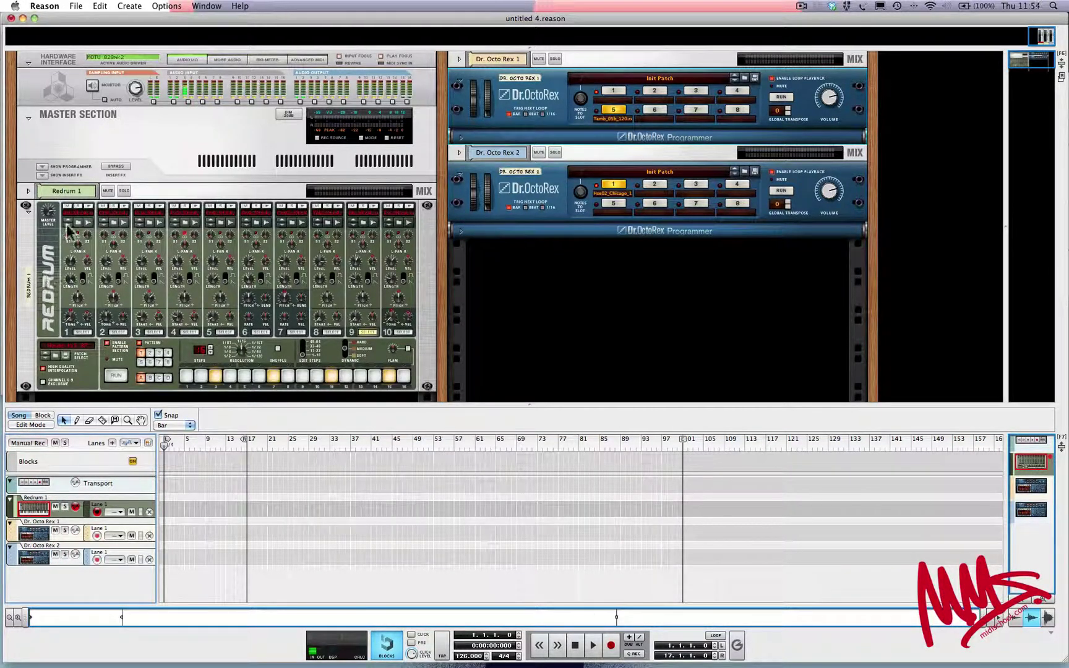
# - Use Copy Pattern to Track from the Redrum device's context menu
pyautogui.rightClick(49, 240)
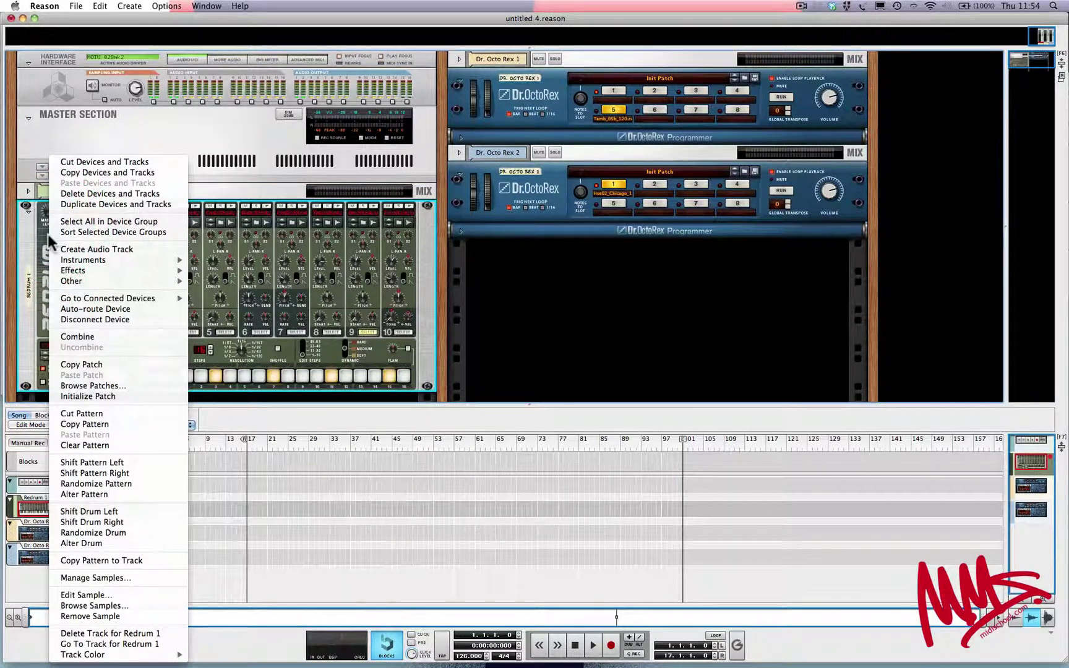
pyautogui.click(119, 560)
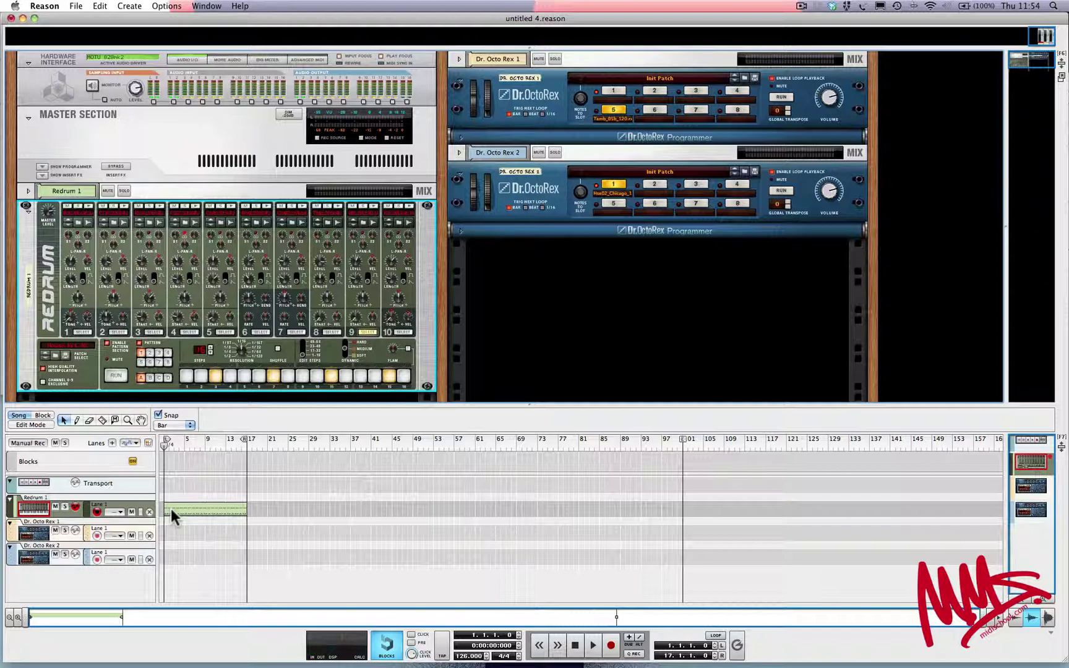
# - Enter Edit Mode on the Redrum clip, enlarge the editor, and audition Fx2_Xtc4 through Fx_Xtc4
pyautogui.doubleClick(193, 506)
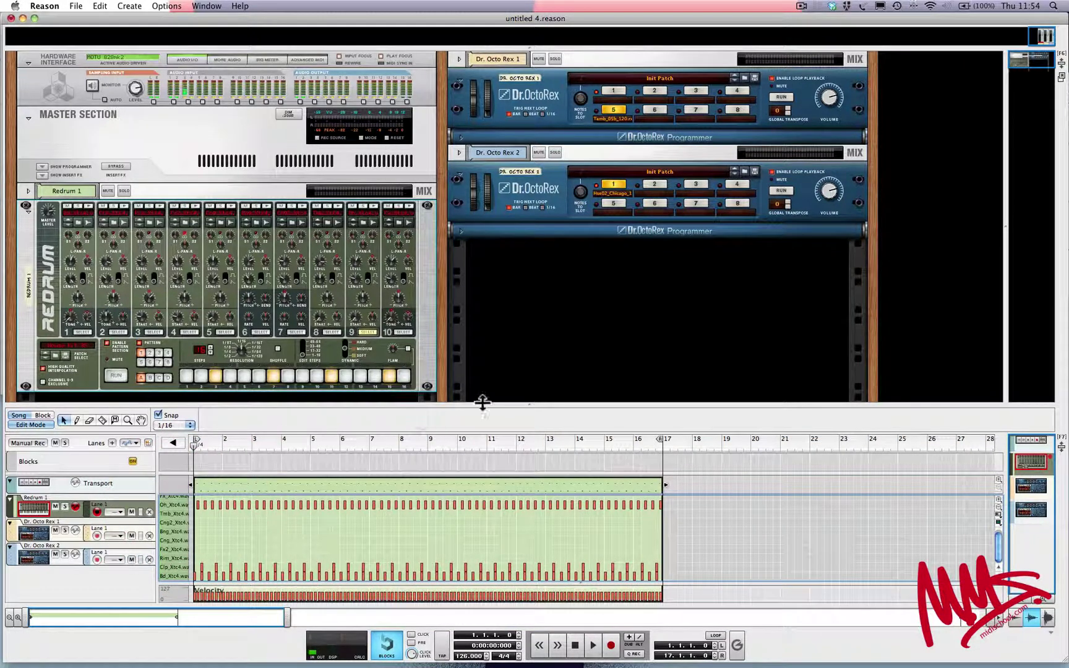
pyautogui.moveTo(480, 406); pyautogui.dragTo(475, 317)
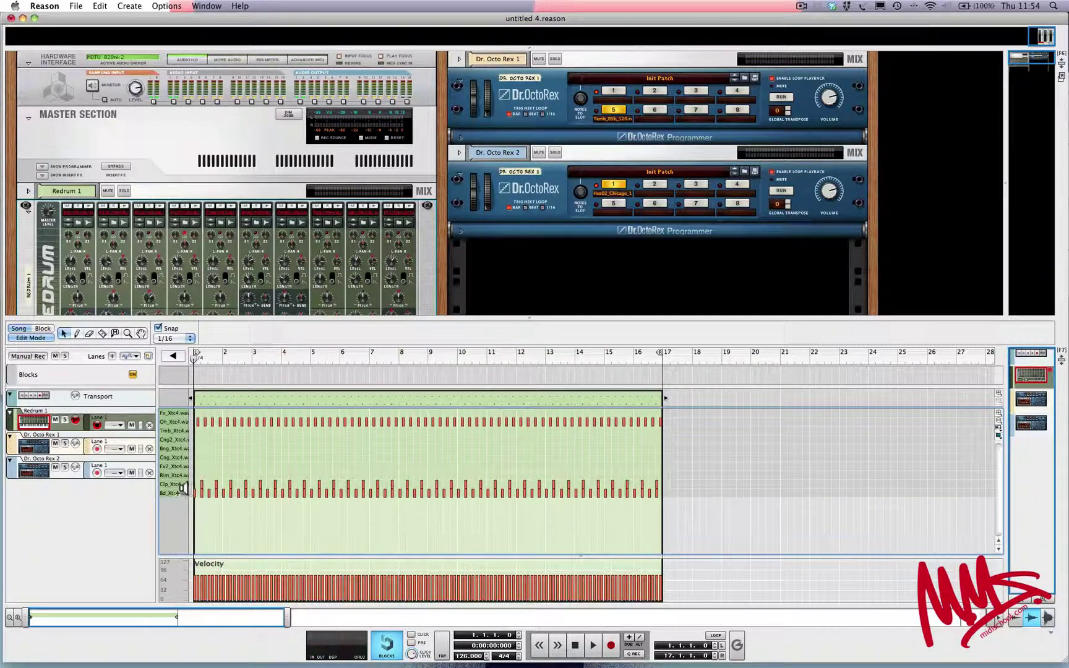
pyautogui.click(179, 467)
pyautogui.moveTo(179, 467); pyautogui.dragTo(174, 431)
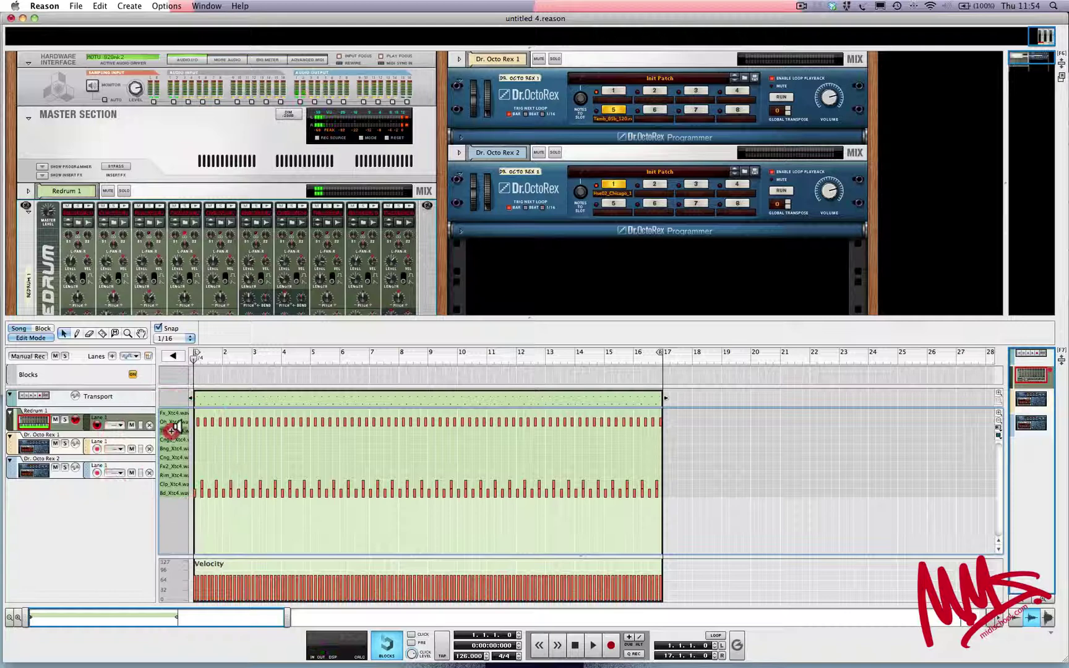
pyautogui.click(179, 411)
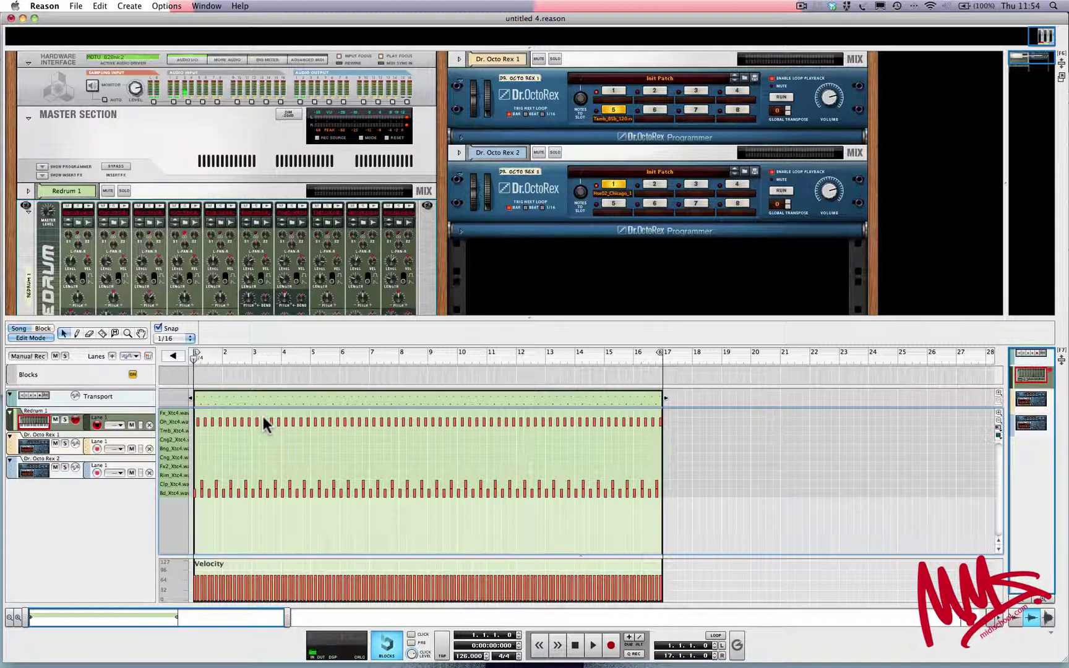
pyautogui.scroll(-5, 200, 281)
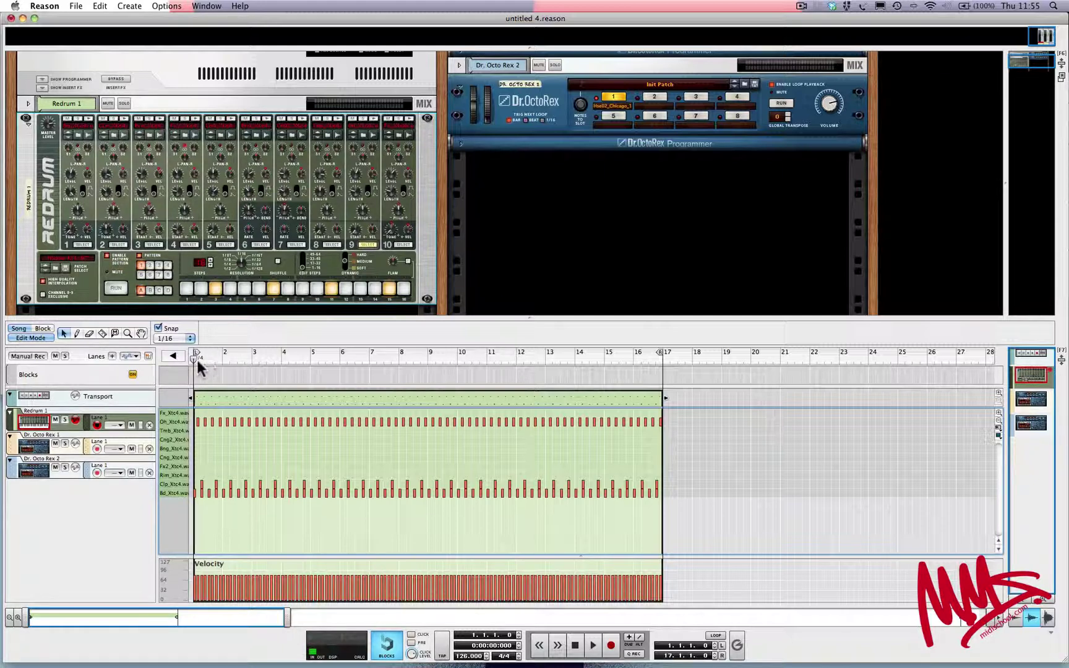
# - During playback, switch off Redrum's Enable Pattern Section, then stop the song
pyautogui.moveTo(193, 357)
pyautogui.mouseDown()
pyautogui.moveTo(367, 368)
pyautogui.moveTo(191, 362)
pyautogui.mouseUp()
pyautogui.press('space')
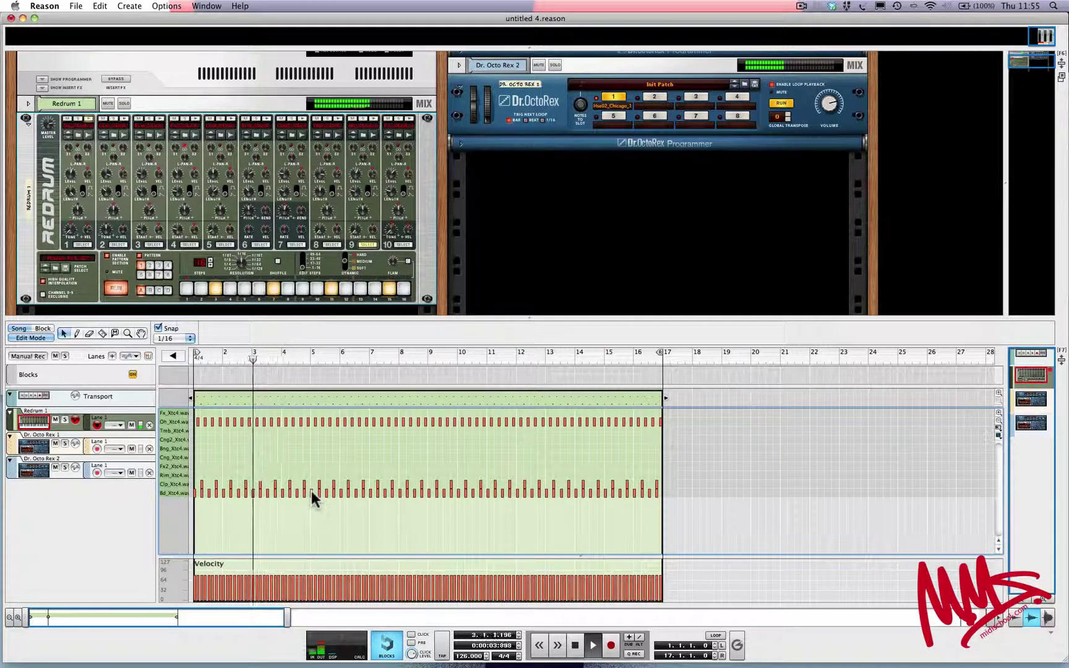
pyautogui.click(108, 263)
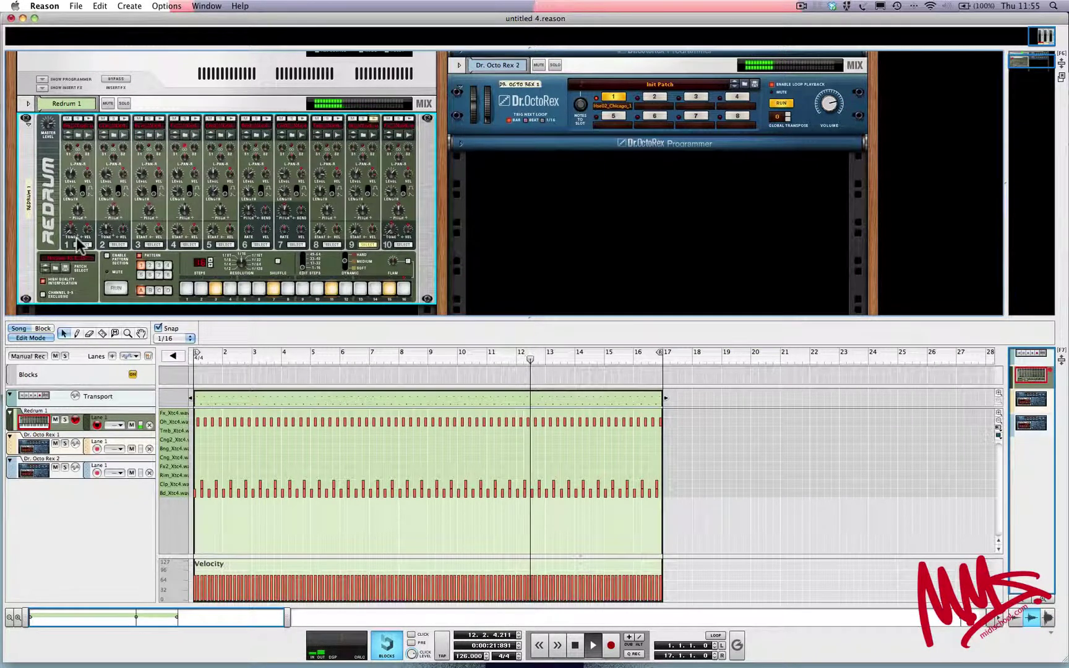
pyautogui.press('space')
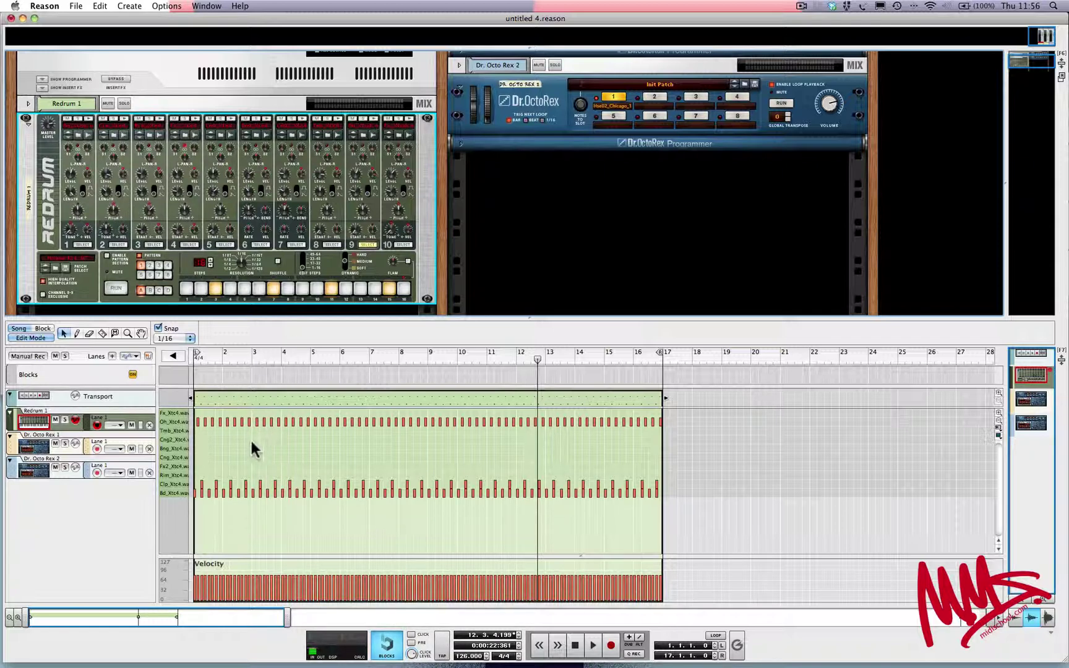
pyautogui.scroll(-1, 250, 442)
pyautogui.scroll(1, 248, 440)
# - Return to the arrangement and copy Dr. Octo Rex 1's tambourine loop to its track
pyautogui.click(23, 337)
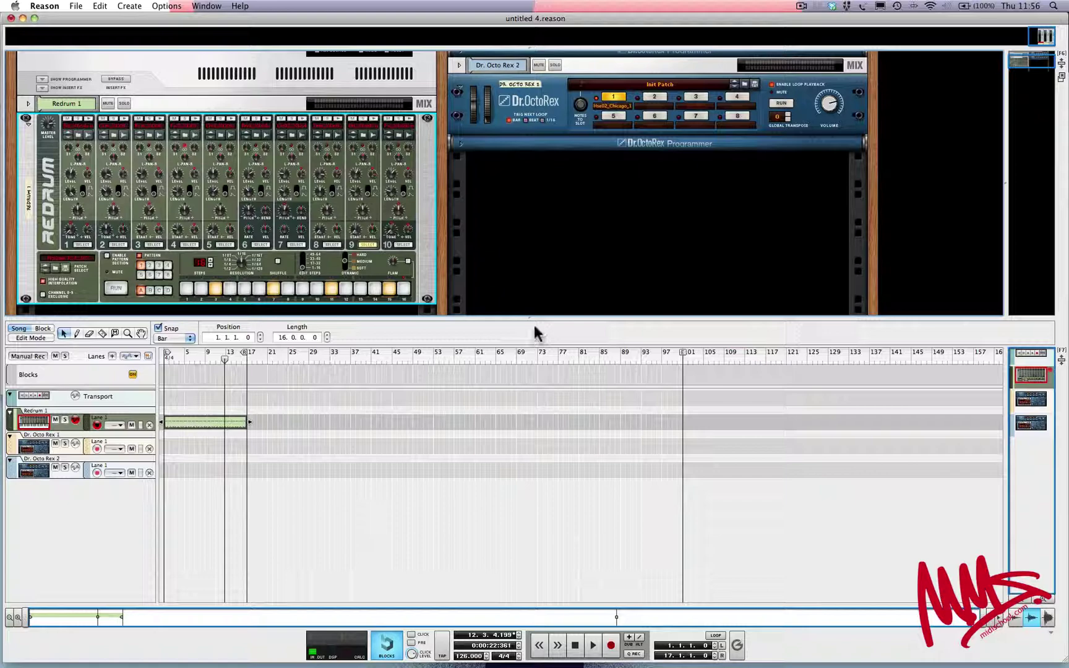
pyautogui.moveTo(527, 318); pyautogui.dragTo(529, 380)
pyautogui.scroll(3, 517, 284)
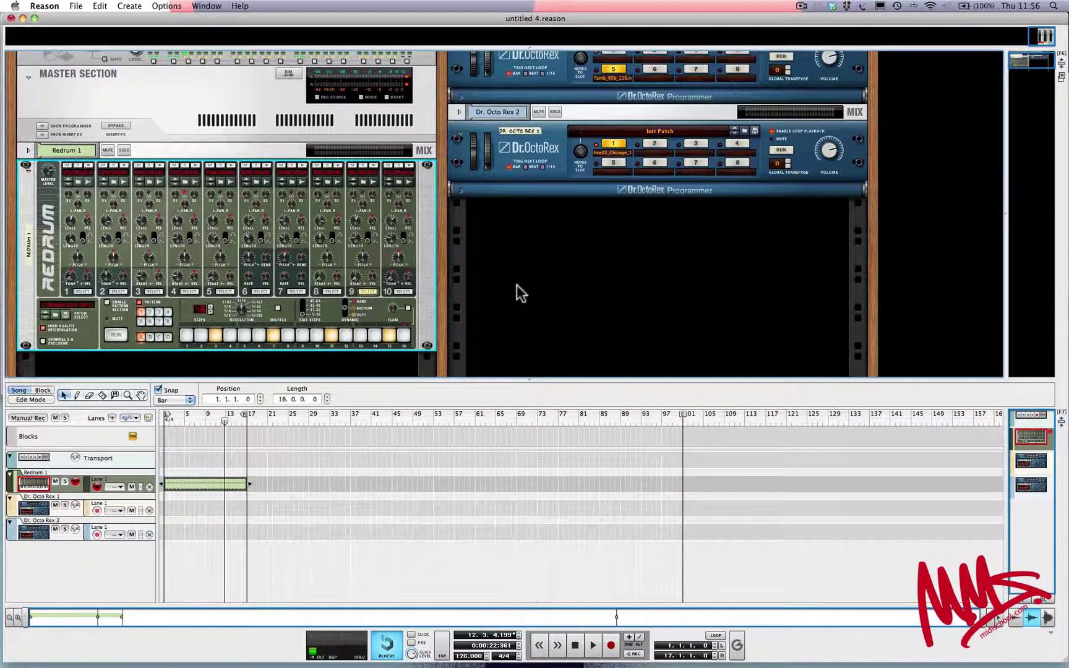
pyautogui.scroll(2, 517, 290)
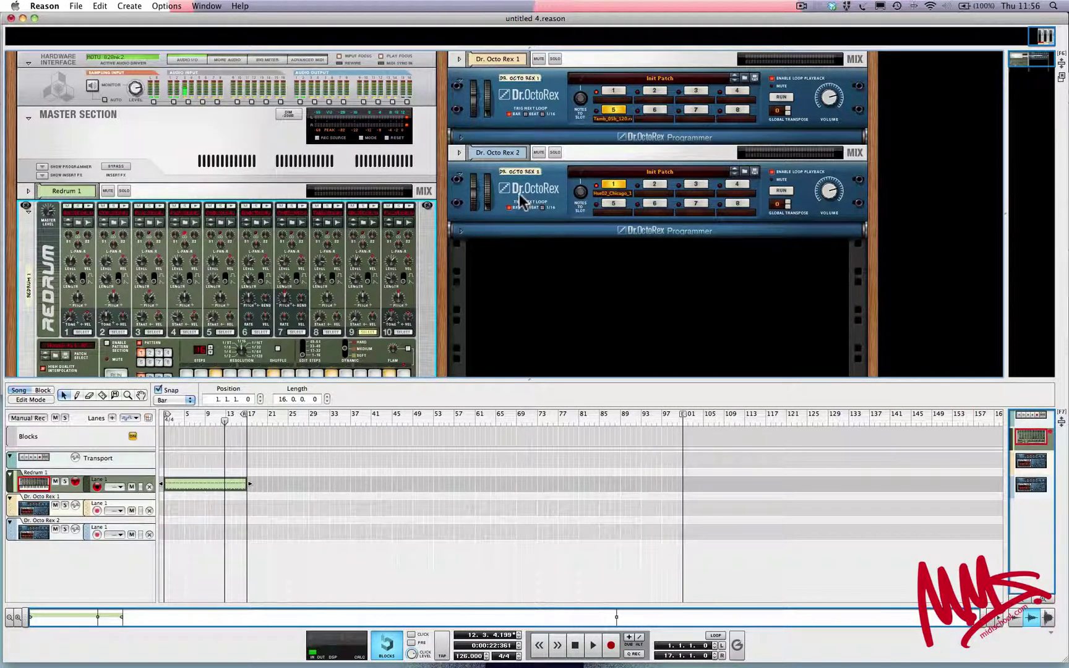
pyautogui.click(460, 139)
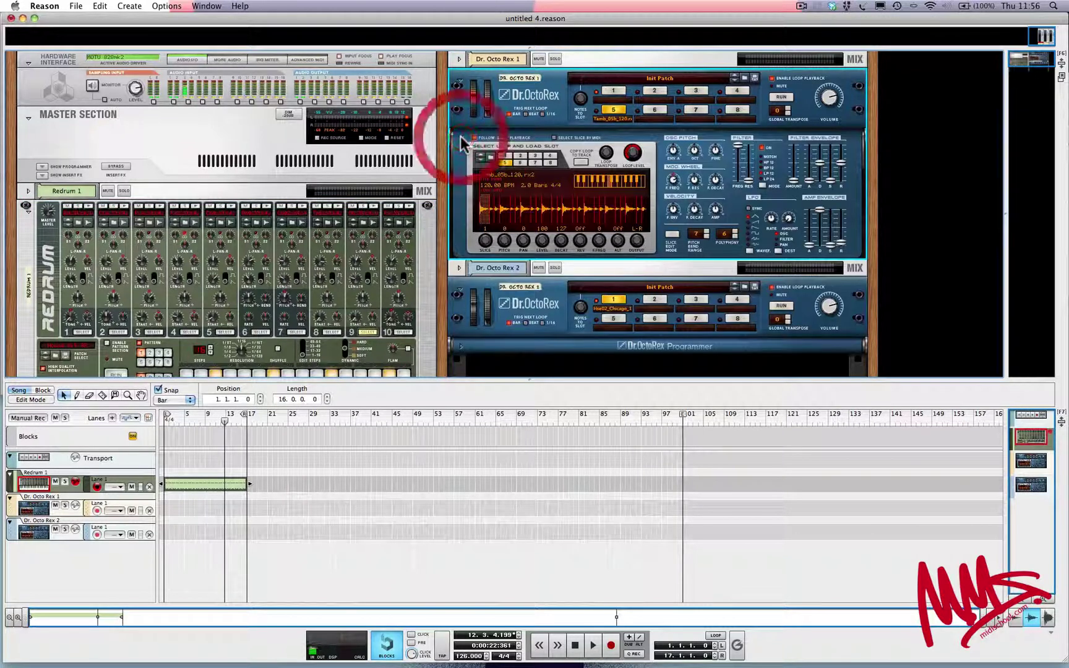
pyautogui.click(581, 163)
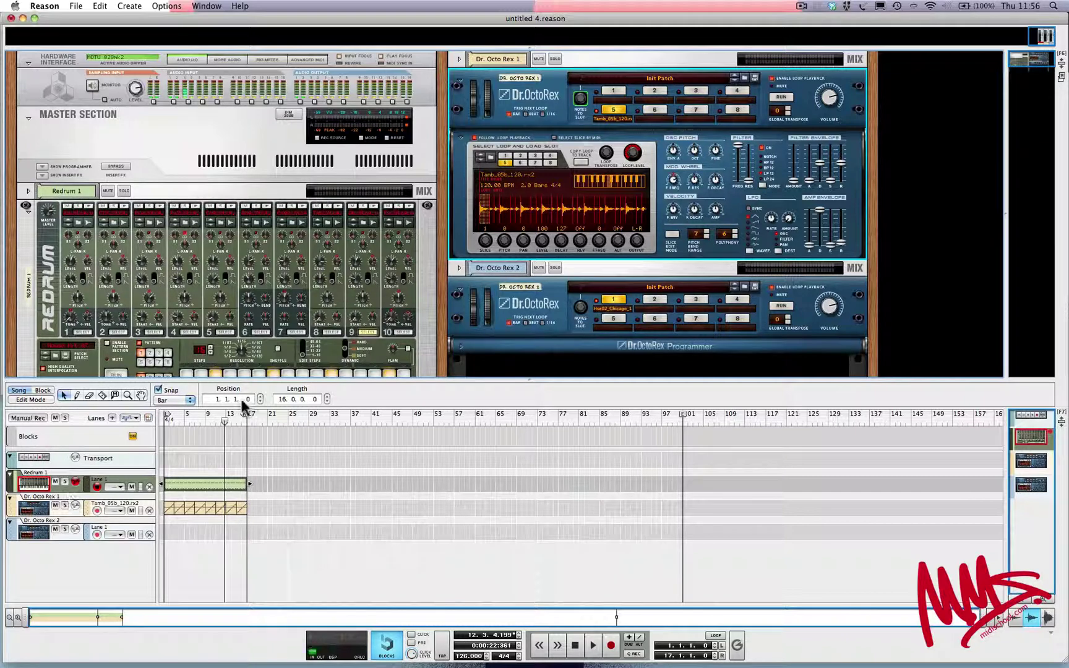
# - Copy Dr. Octo Rex 2's loop to its track from its Programmer panel
pyautogui.click(459, 137)
pyautogui.click(461, 230)
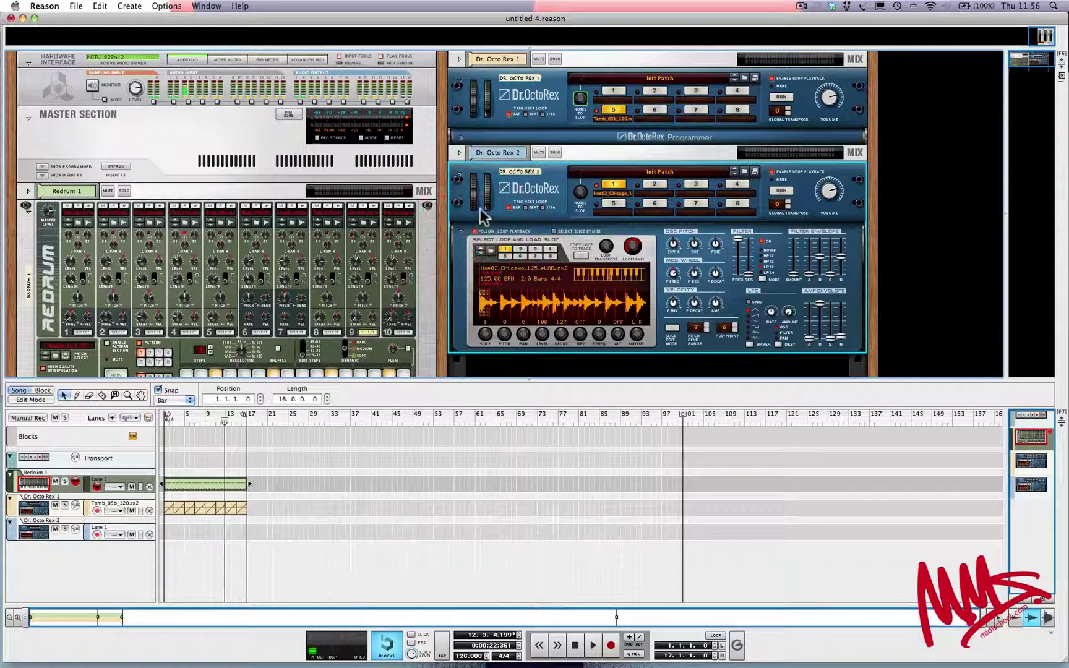
pyautogui.scroll(-1, 482, 217)
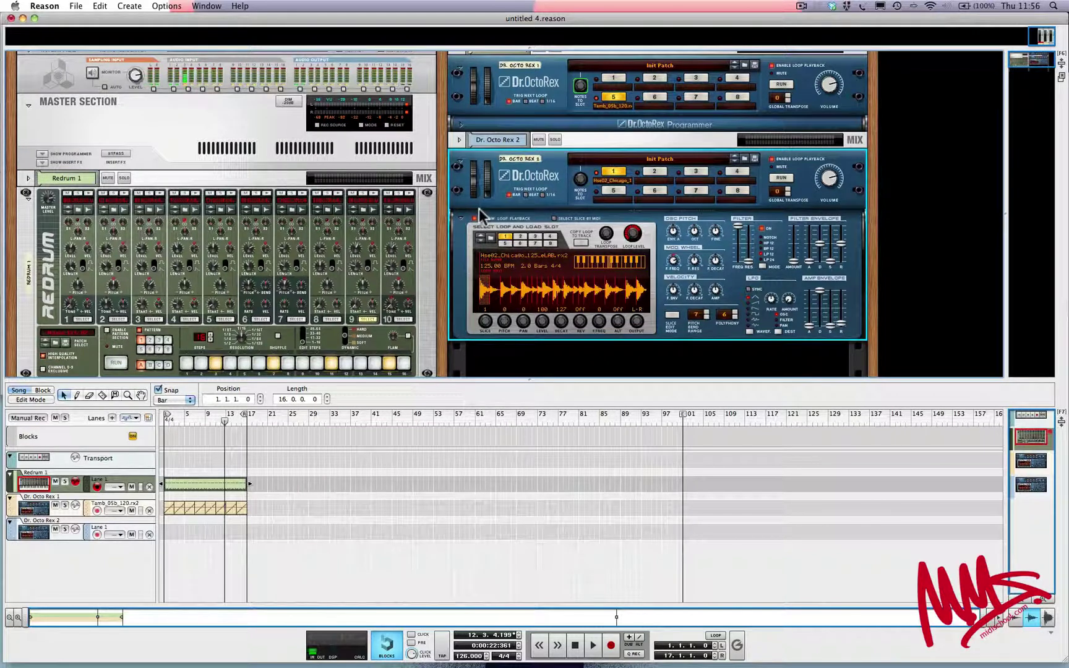
pyautogui.click(580, 245)
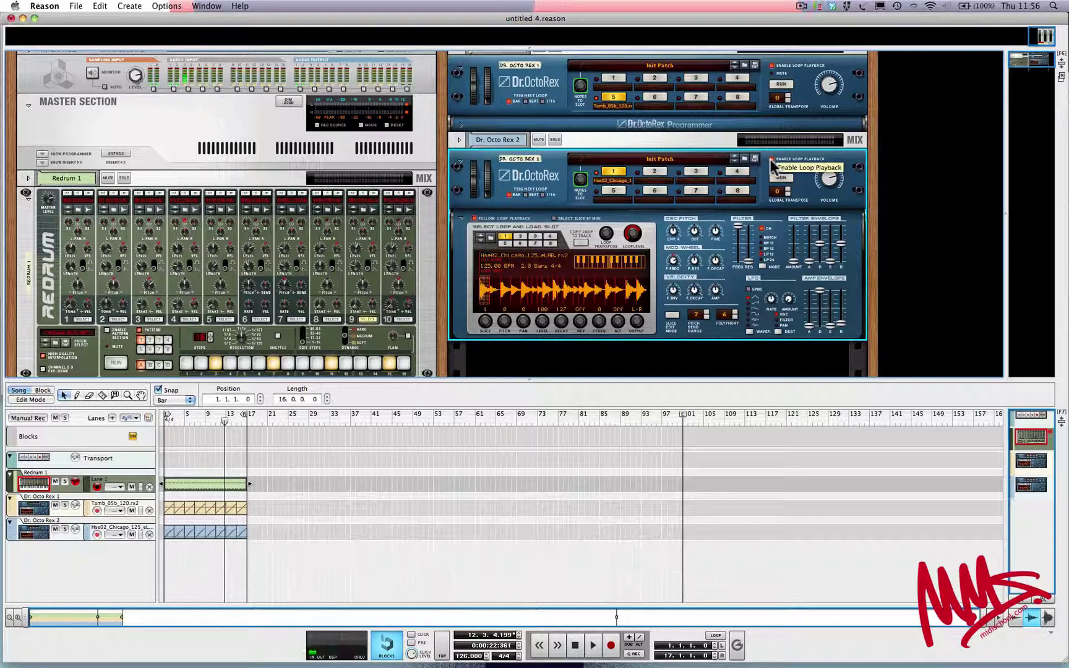
pyautogui.click(772, 65)
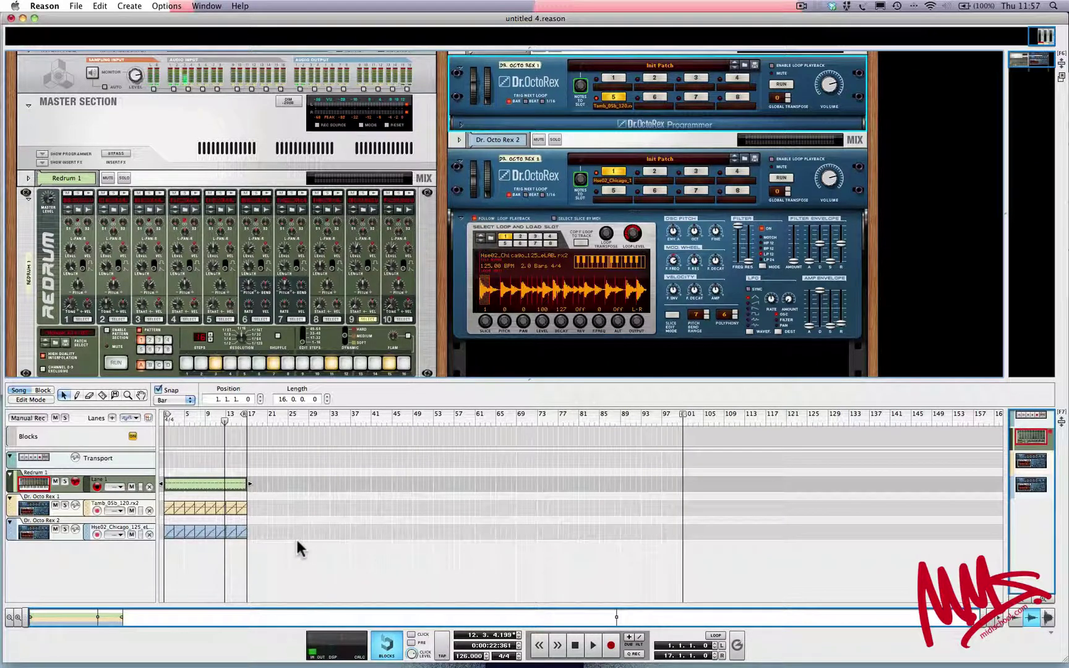
# - Rewind to bar 1 and play the Redrum and both OctoRex clips together
pyautogui.click(573, 646)
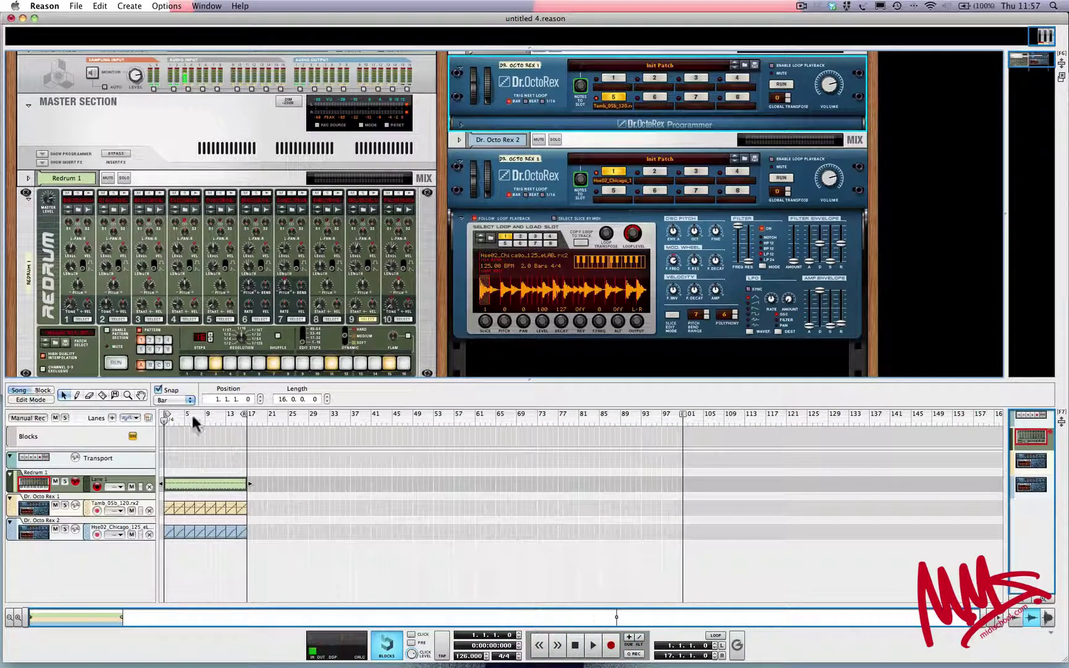
pyautogui.press('space')
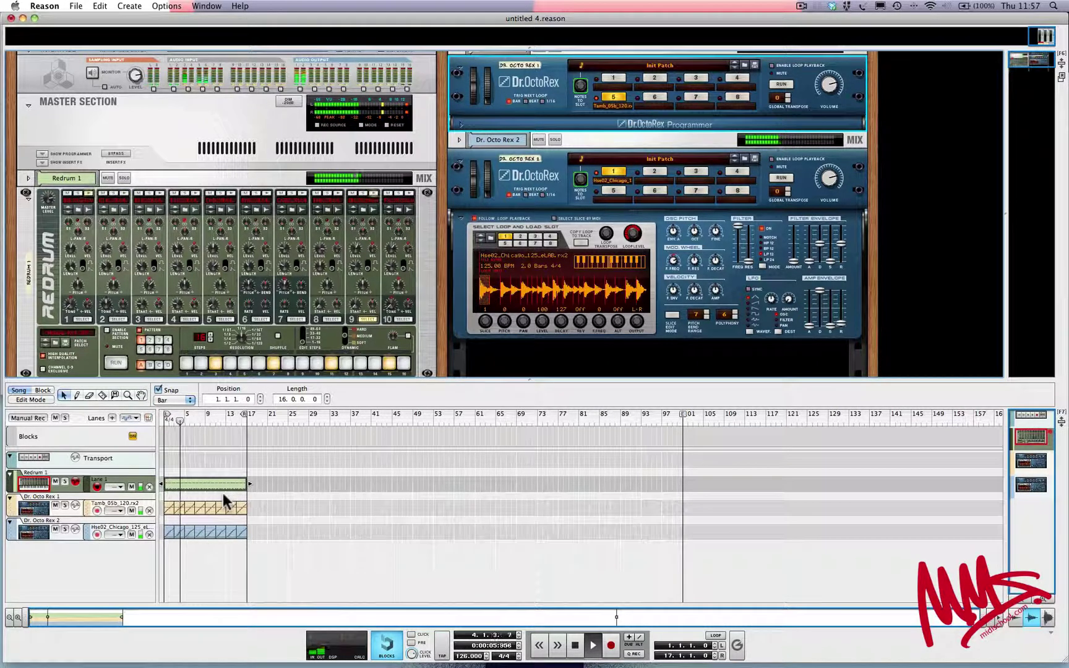
pyautogui.scroll(10, 224, 501)
pyautogui.scroll(-4, 224, 501)
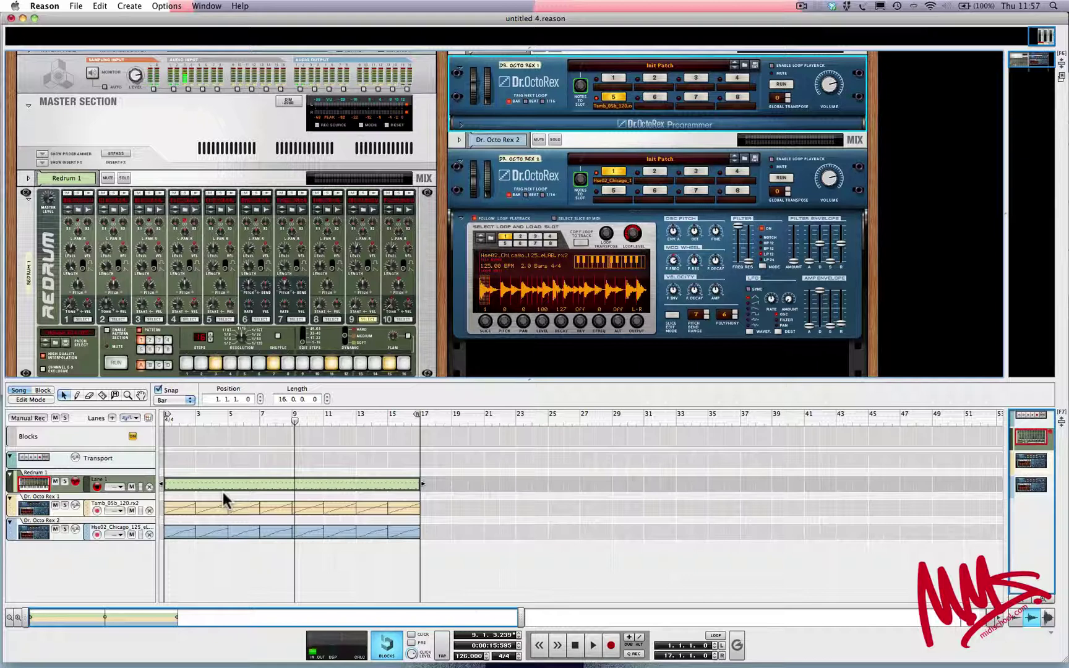
# - Delete bars 1–5 of the Tamb_05b_120.rx2 clip so it starts at bar 5
pyautogui.click(181, 511)
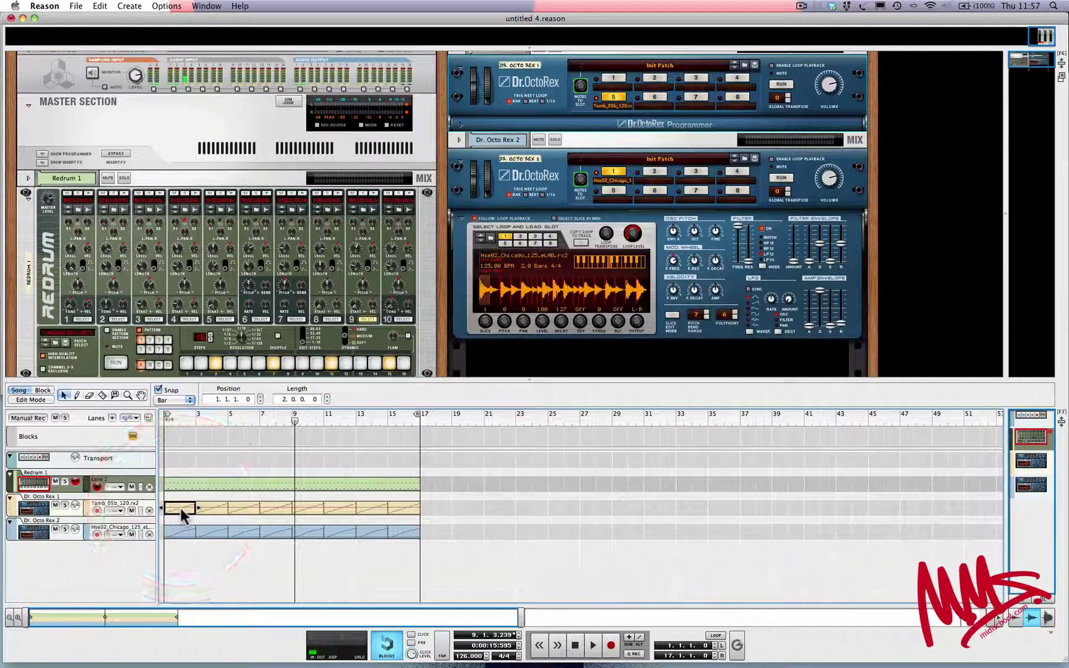
pyautogui.moveTo(186, 516); pyautogui.dragTo(210, 510)
pyautogui.press('Delete')
# - Delete the second OctoRex clip's opening bars so it starts at bar 9
pyautogui.click(211, 538)
pyautogui.press('Delete')
pyautogui.click(178, 536)
pyautogui.press('Delete')
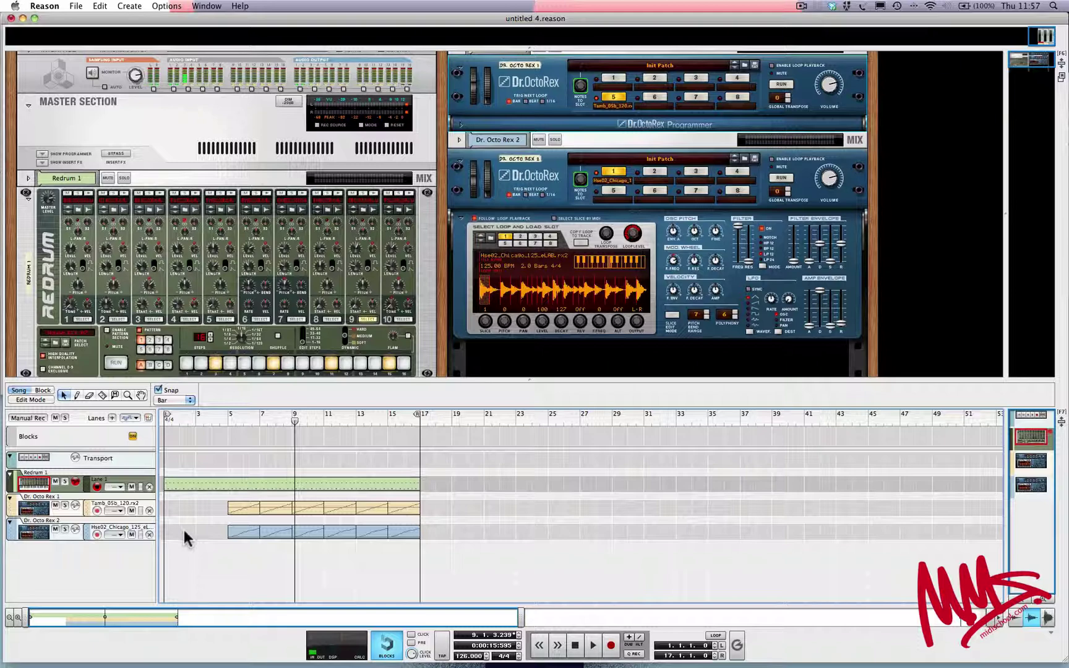
pyautogui.click(245, 536)
pyautogui.press('Delete')
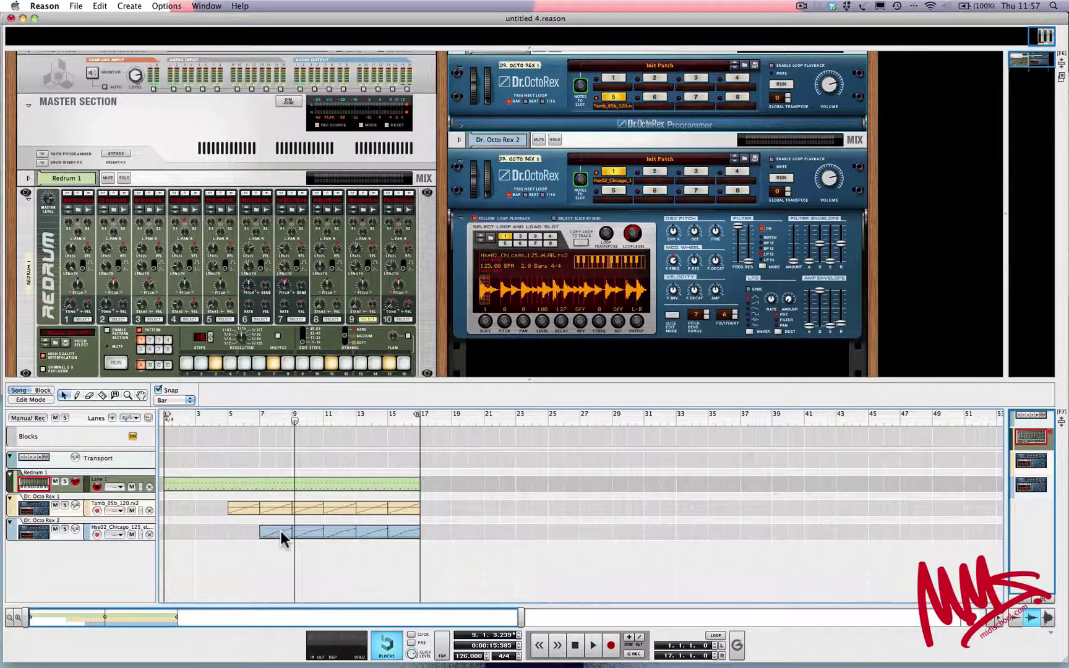
pyautogui.click(278, 536)
pyautogui.press('Delete')
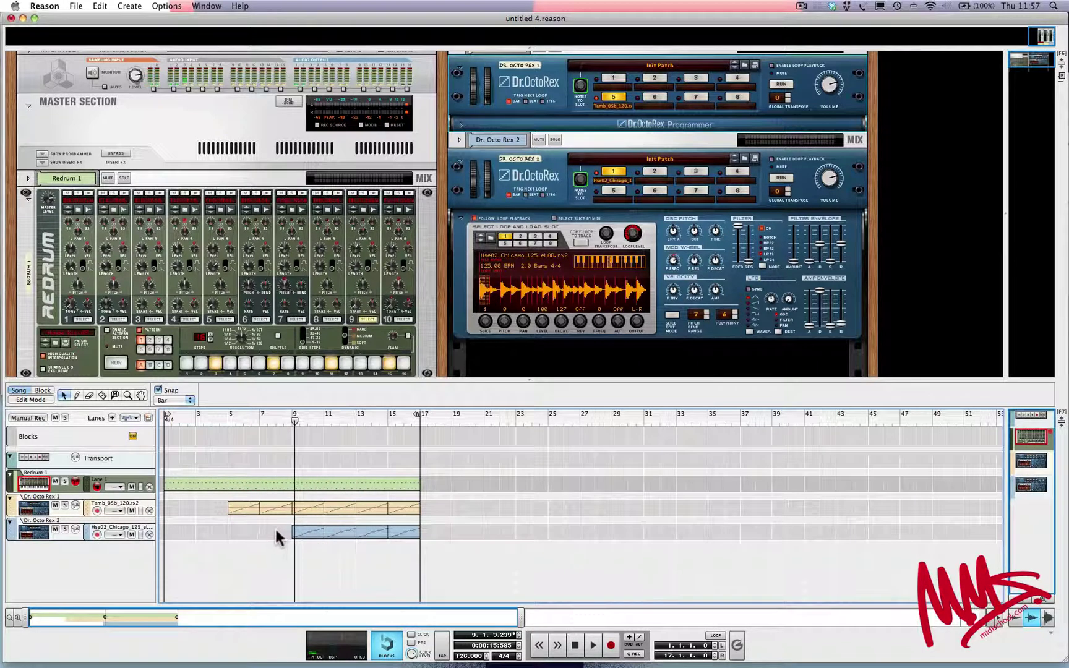
# - Rewind to bar 1 and play through to bar 17, hearing loops enter at bars 5 and 9
pyautogui.click(575, 645)
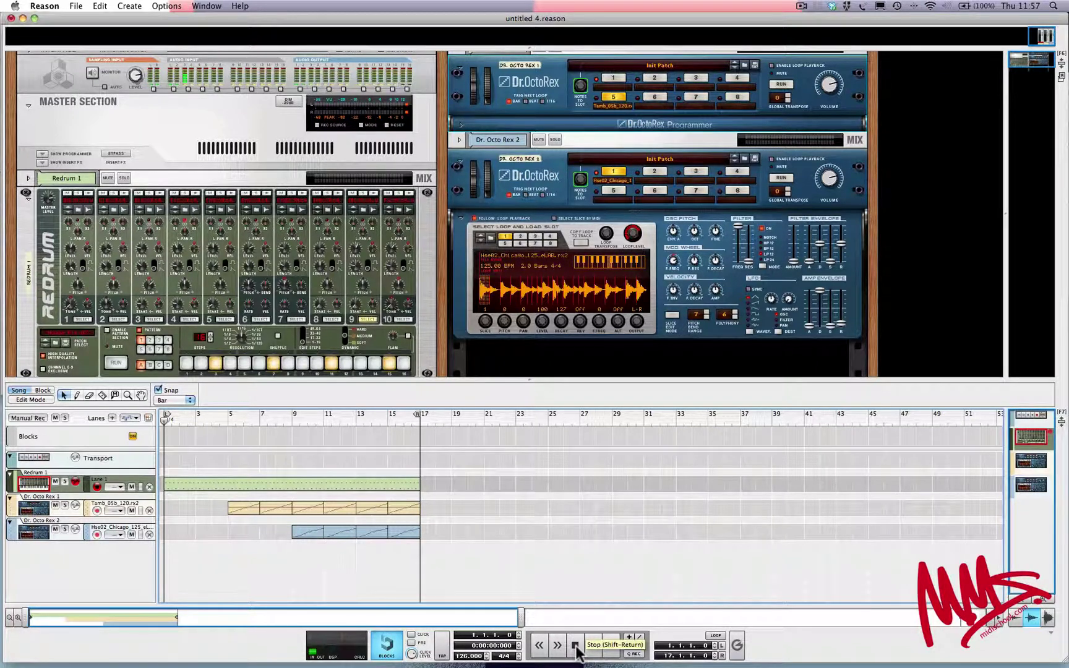
pyautogui.press('space')
pyautogui.click(419, 420)
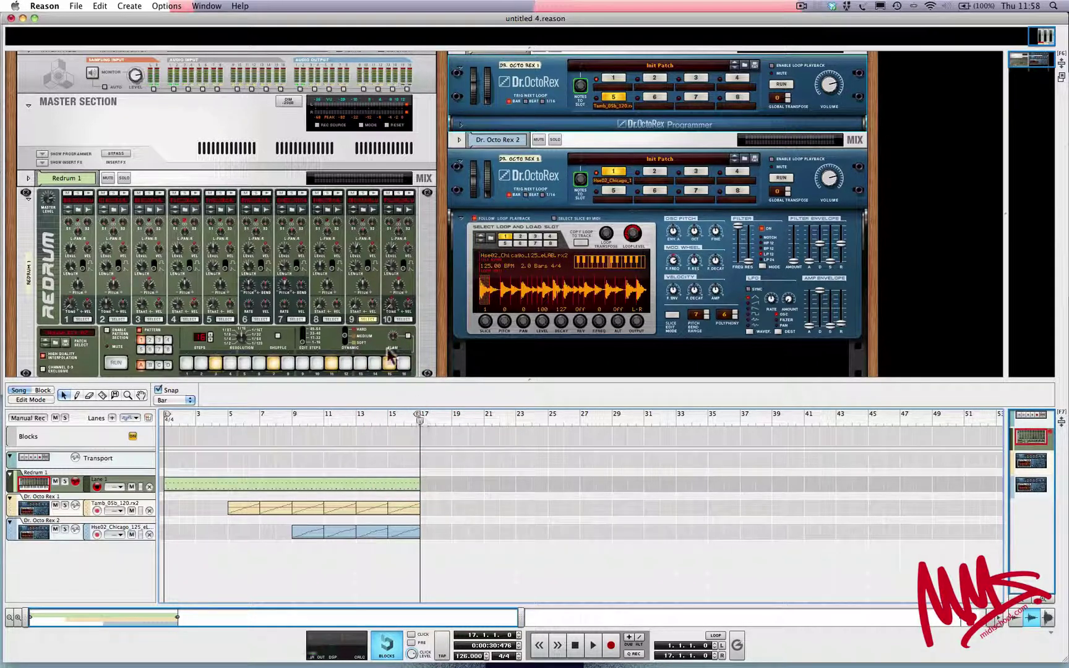
pyautogui.click(160, 192)
pyautogui.click(192, 191)
pyautogui.click(236, 194)
pyautogui.click(271, 193)
pyautogui.click(305, 193)
pyautogui.click(342, 193)
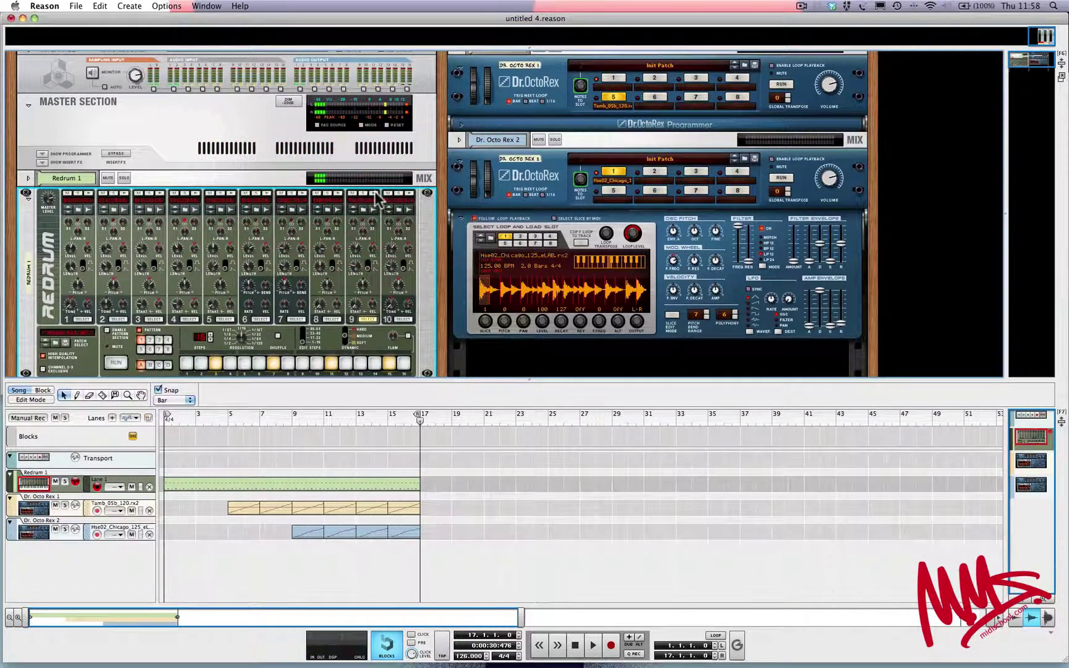
pyautogui.click(377, 193)
pyautogui.click(409, 193)
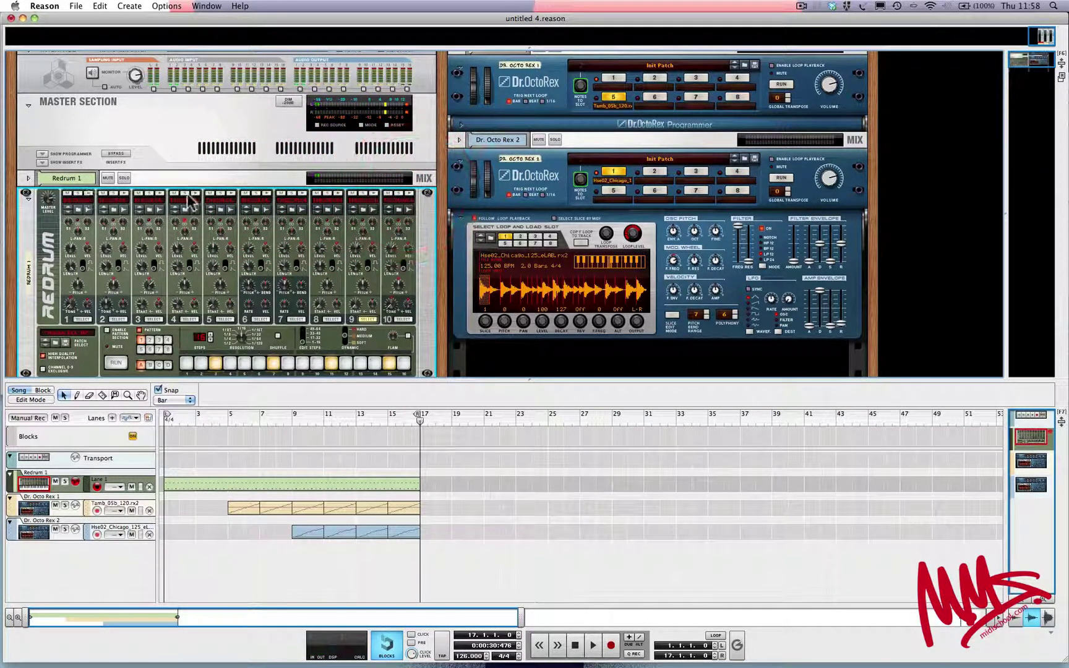
pyautogui.click(232, 193)
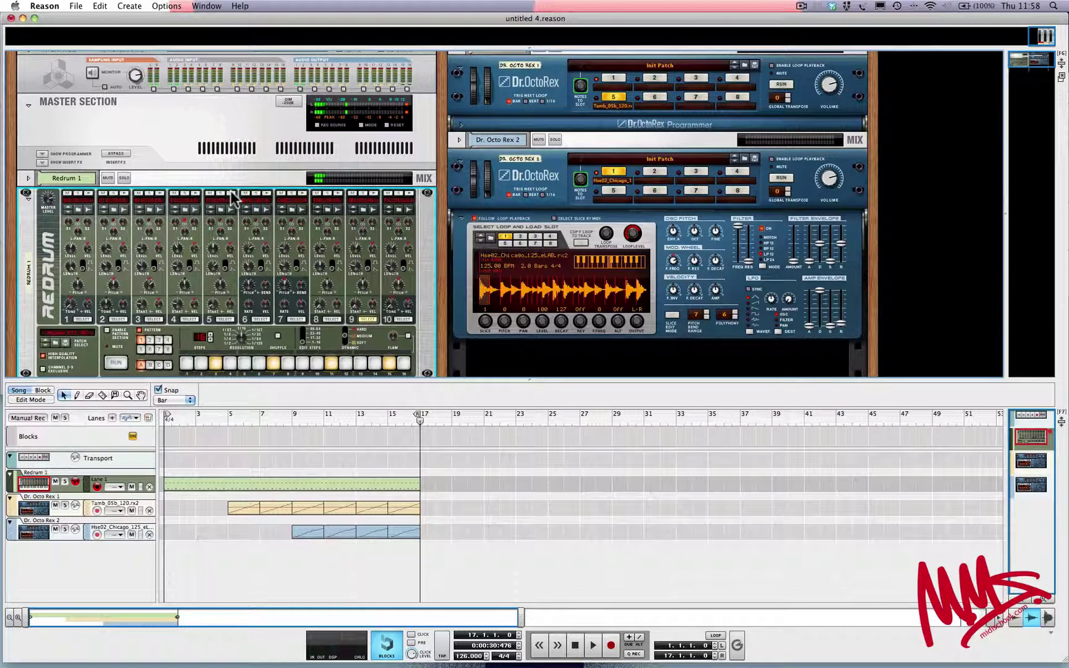
pyautogui.click(232, 194)
pyautogui.click(232, 193)
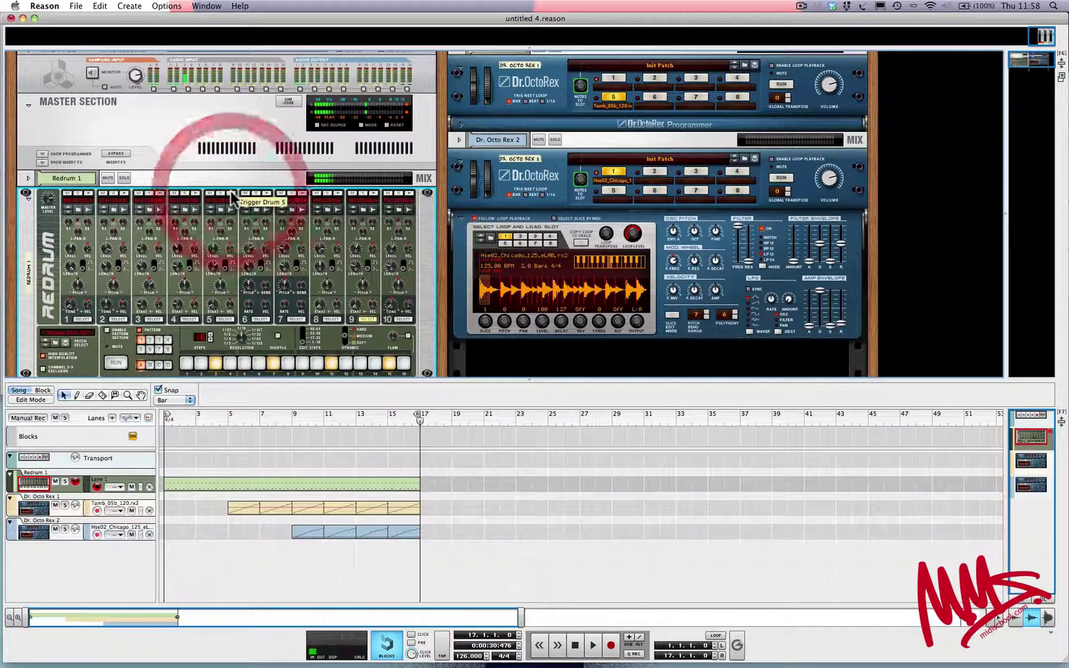
# - Open the Redrum clip in Edit Mode with the song position back at the start
pyautogui.doubleClick(244, 480)
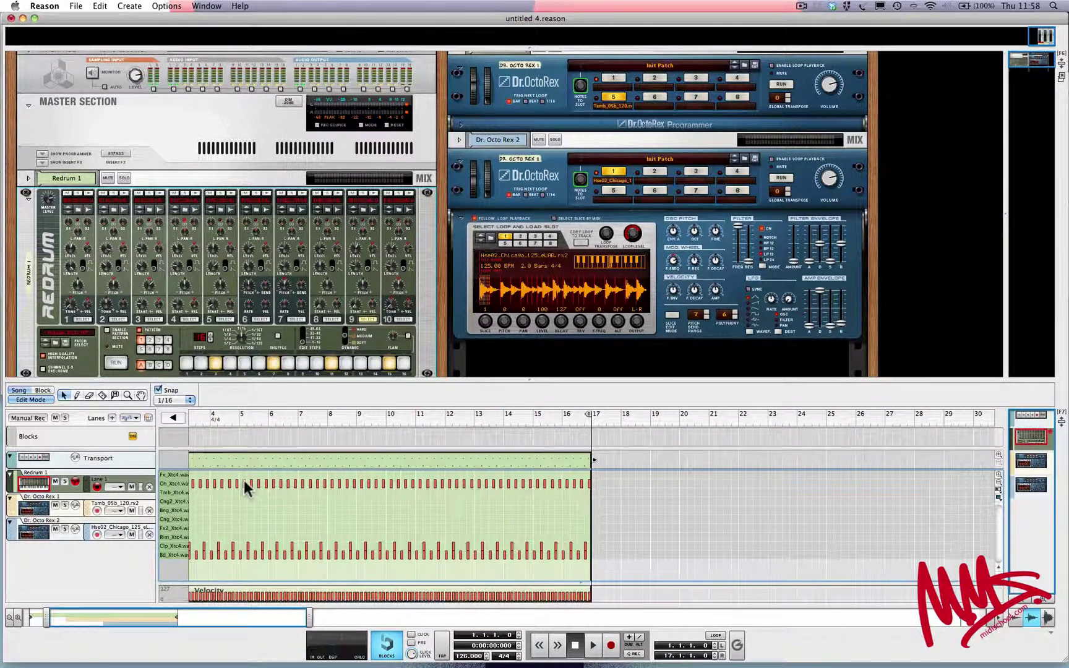
pyautogui.press('Return')
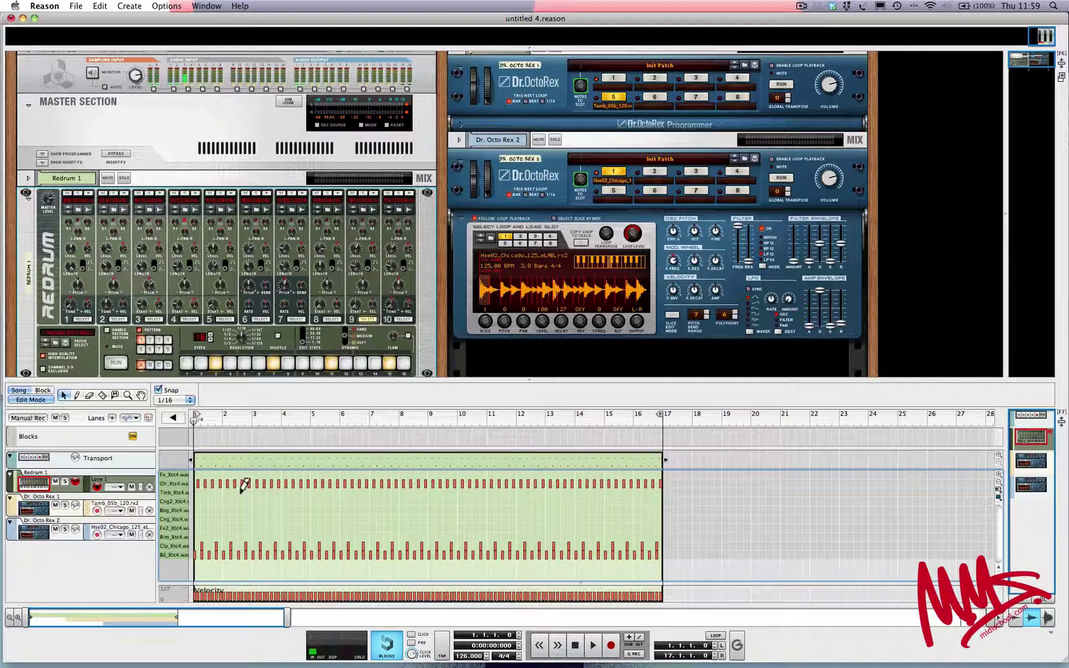
pyautogui.scroll(2, 243, 485)
pyautogui.scroll(3, 244, 486)
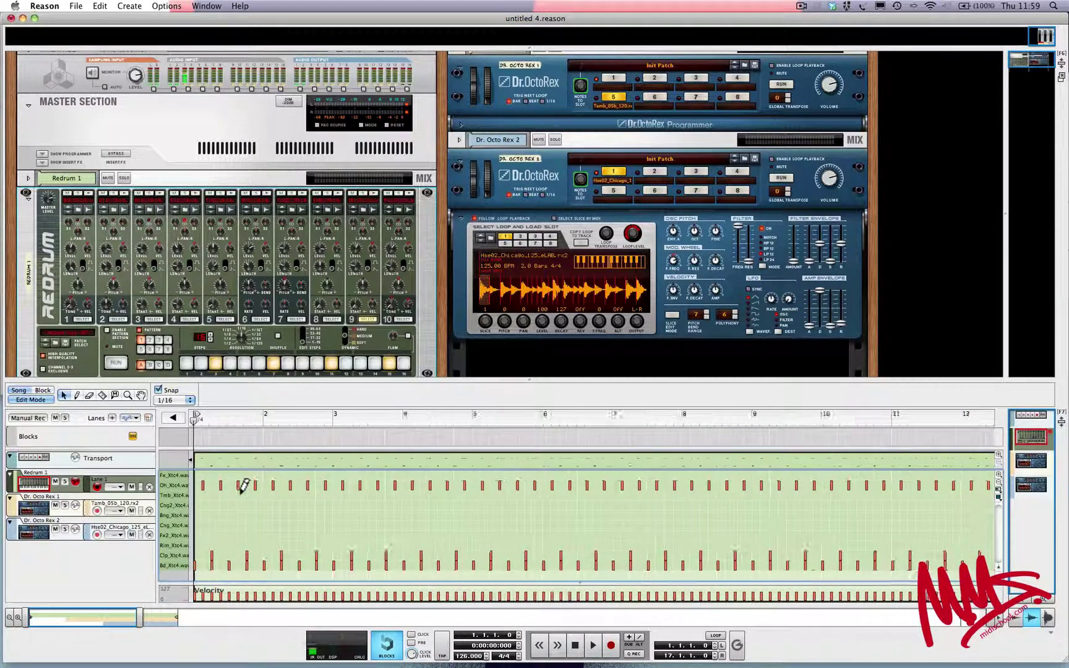
pyautogui.scroll(2, 244, 486)
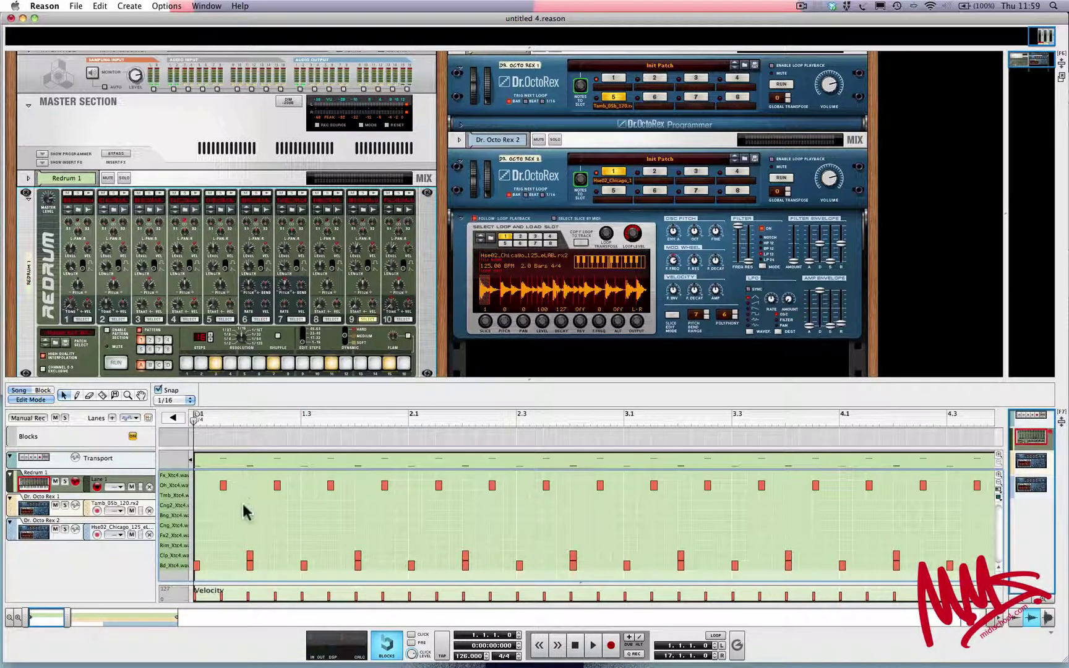
# - Select the Pencil tool and audition the channel 5 drum sound and other drum lanes
pyautogui.click(77, 395)
pyautogui.click(62, 396)
pyautogui.click(77, 396)
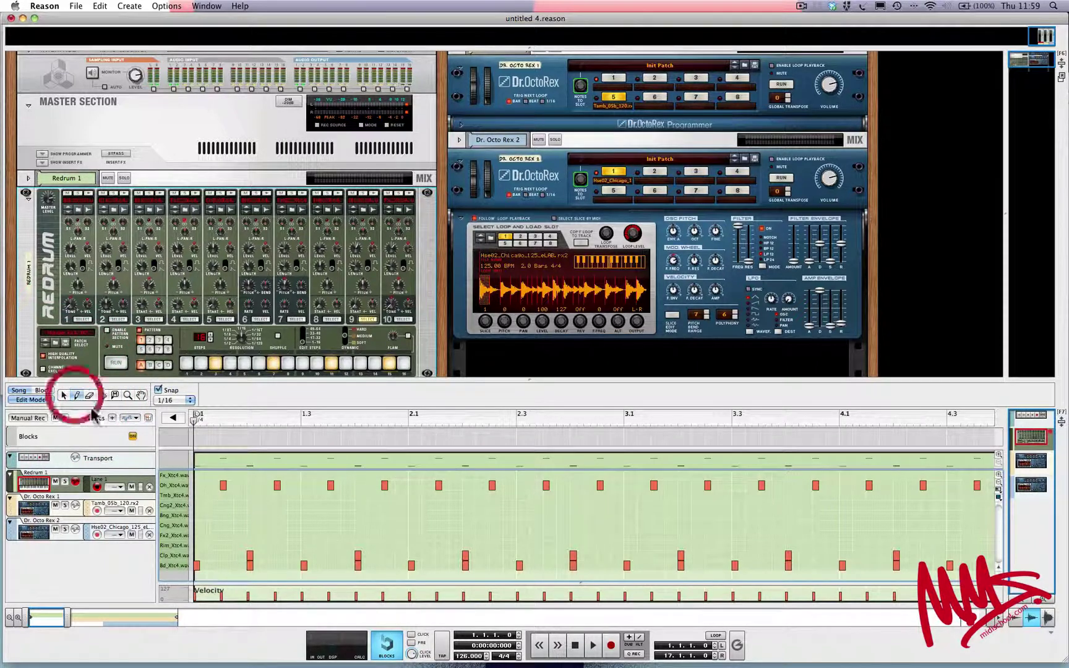
pyautogui.click(221, 197)
pyautogui.click(175, 523)
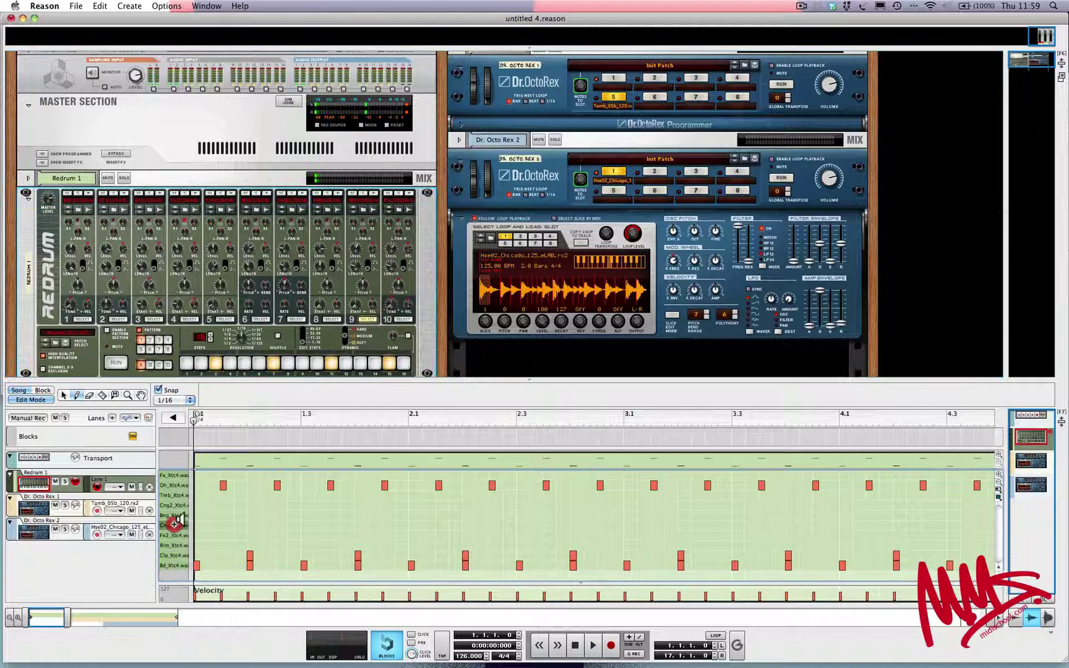
pyautogui.click(175, 523)
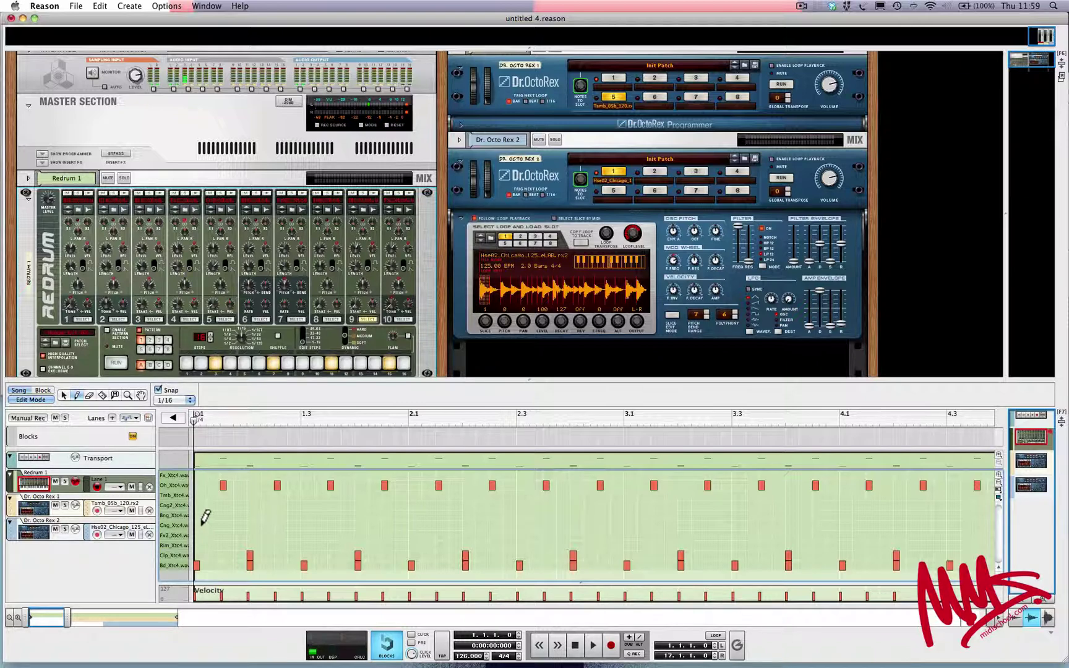
# - Draw Cng hits at 1.1, 5.1 and 9.1 with the Pencil, then go back to the song view
pyautogui.click(202, 524)
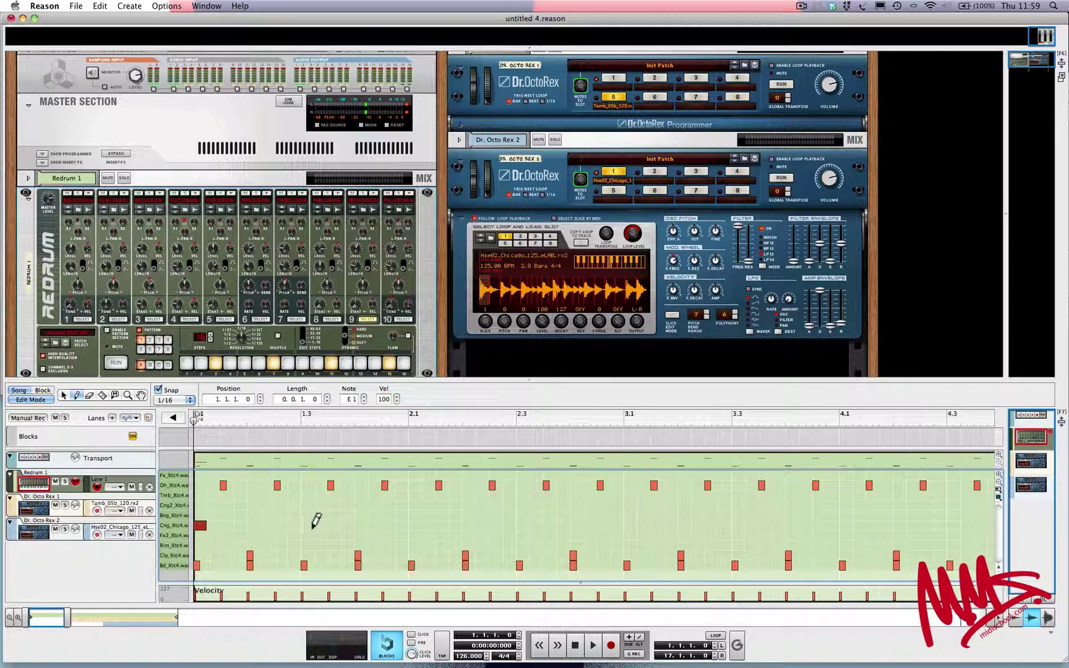
pyautogui.hscroll(10, 312, 521)
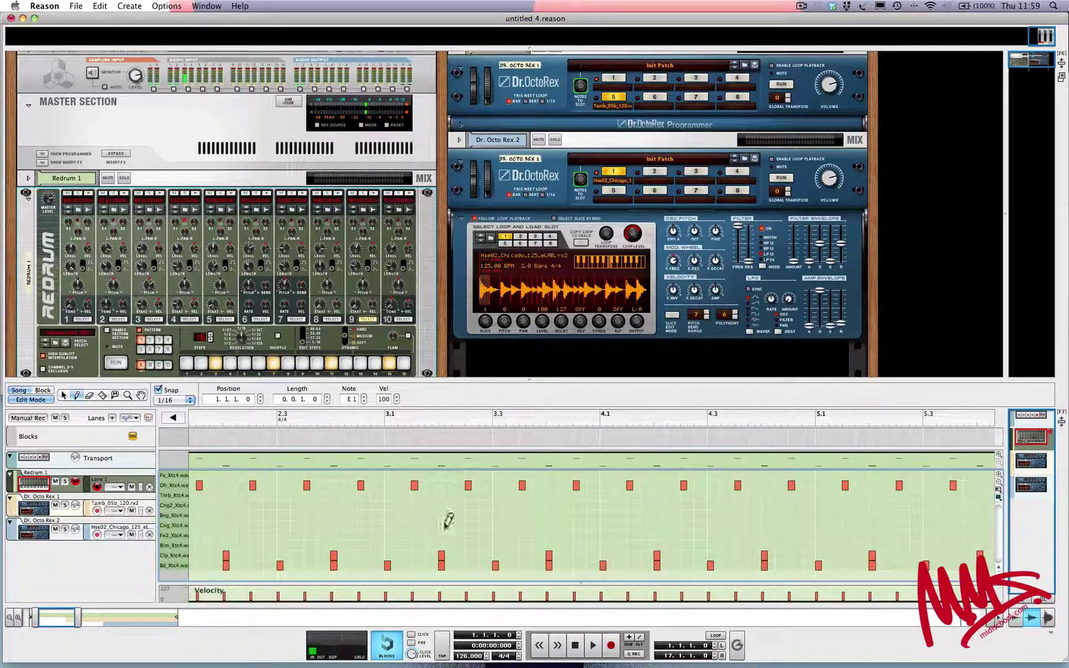
pyautogui.click(819, 525)
pyautogui.hscroll(15, 822, 517)
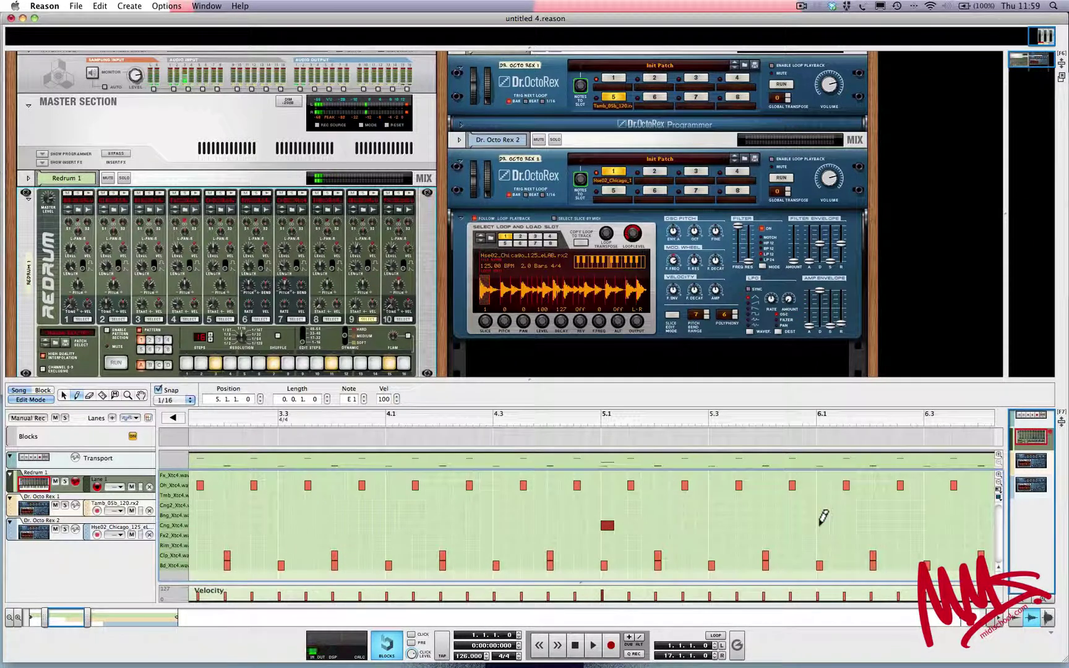
pyautogui.hscroll(10, 824, 517)
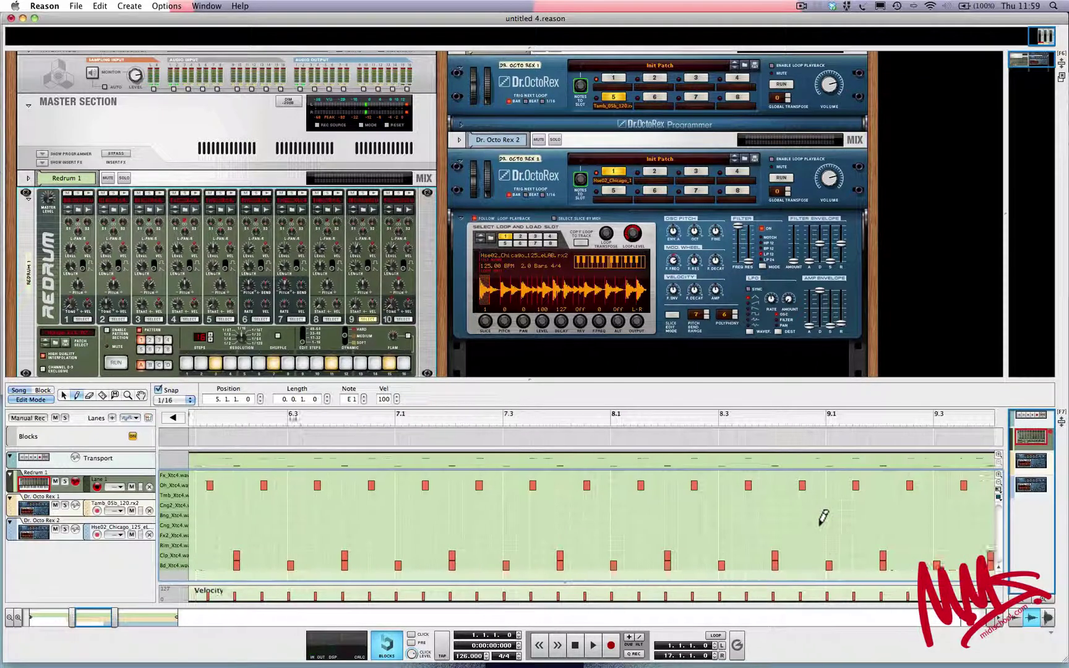
pyautogui.click(834, 523)
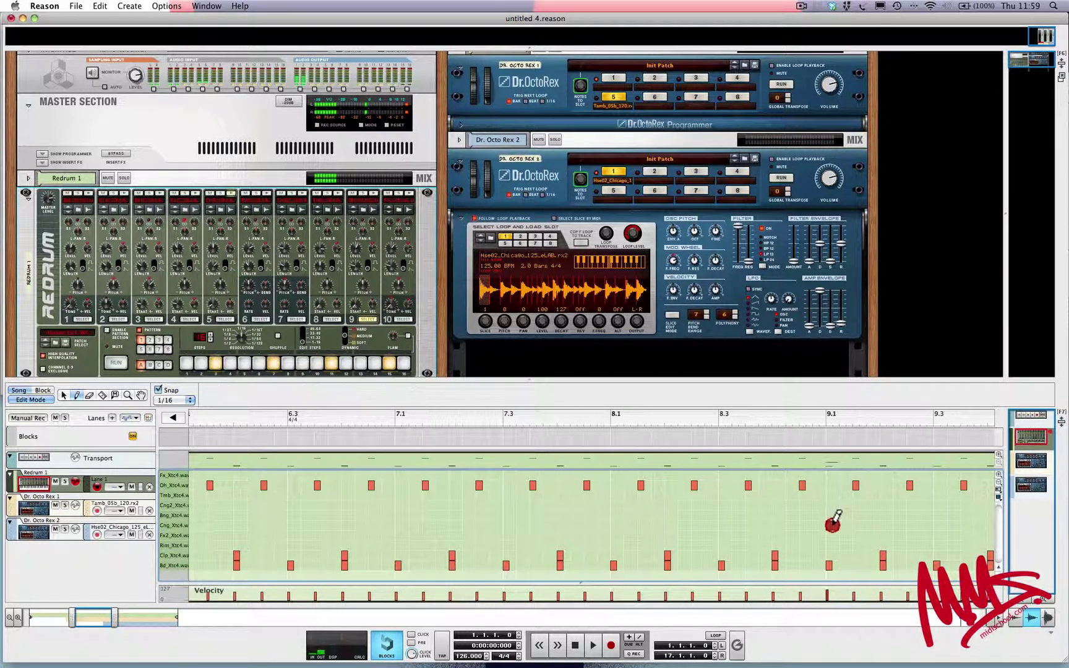
pyautogui.hscroll(15, 835, 516)
pyautogui.hscroll(12, 835, 514)
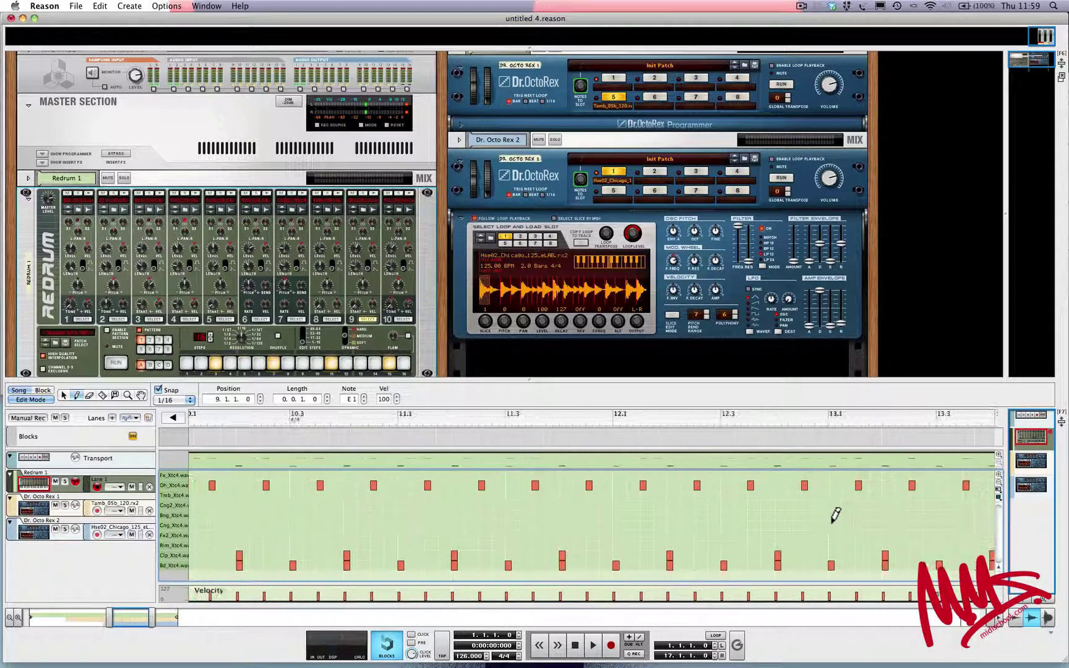
pyautogui.hscroll(3, 834, 514)
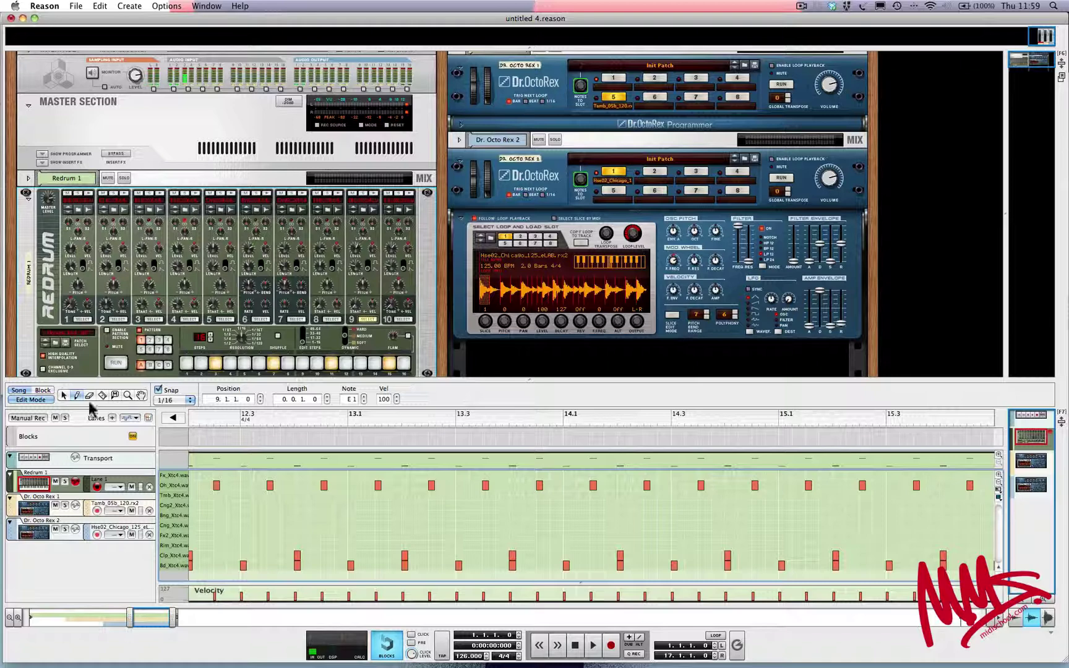
pyautogui.click(29, 399)
pyautogui.hscroll(-10, 197, 460)
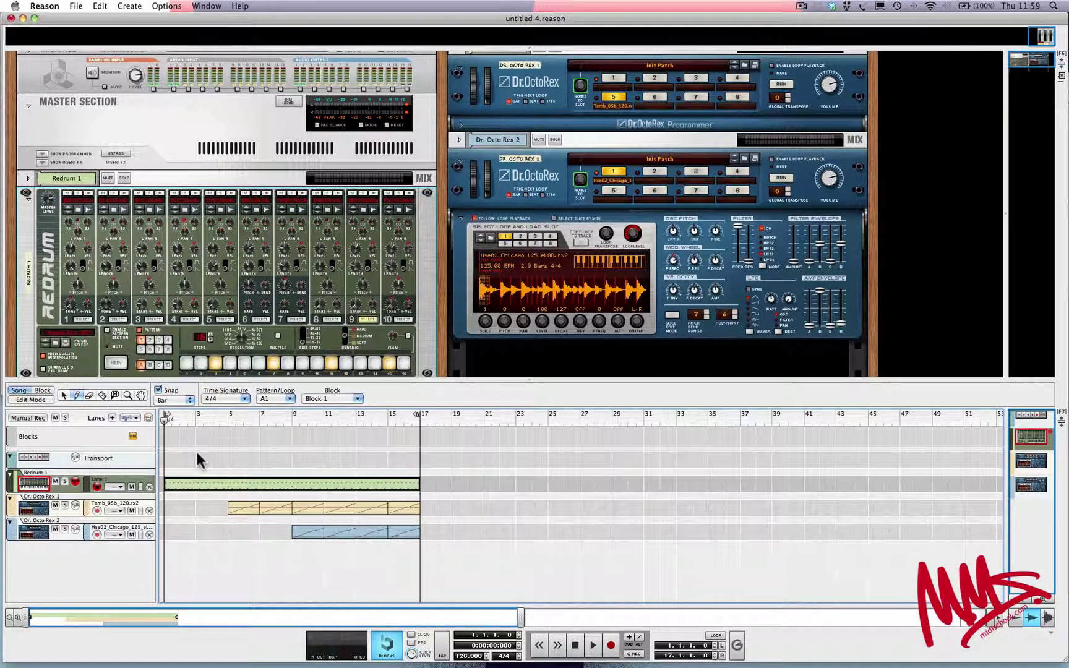
# - Rewind to the song start and play back the Redrum pattern with both loop tracks
pyautogui.click(573, 645)
pyautogui.click(572, 645)
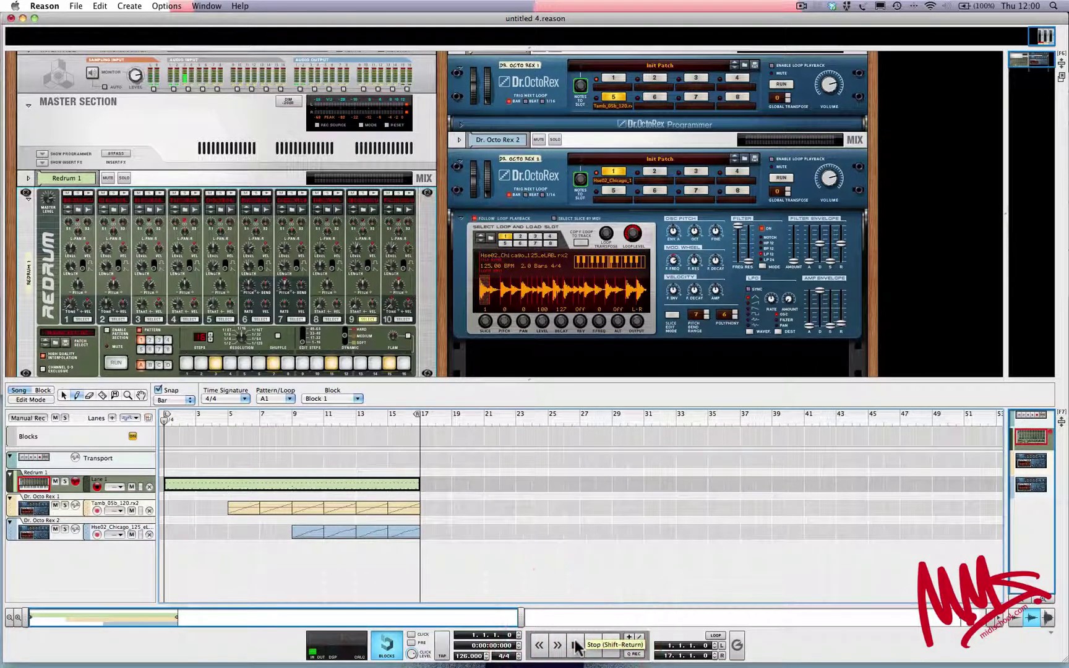
pyautogui.press('space')
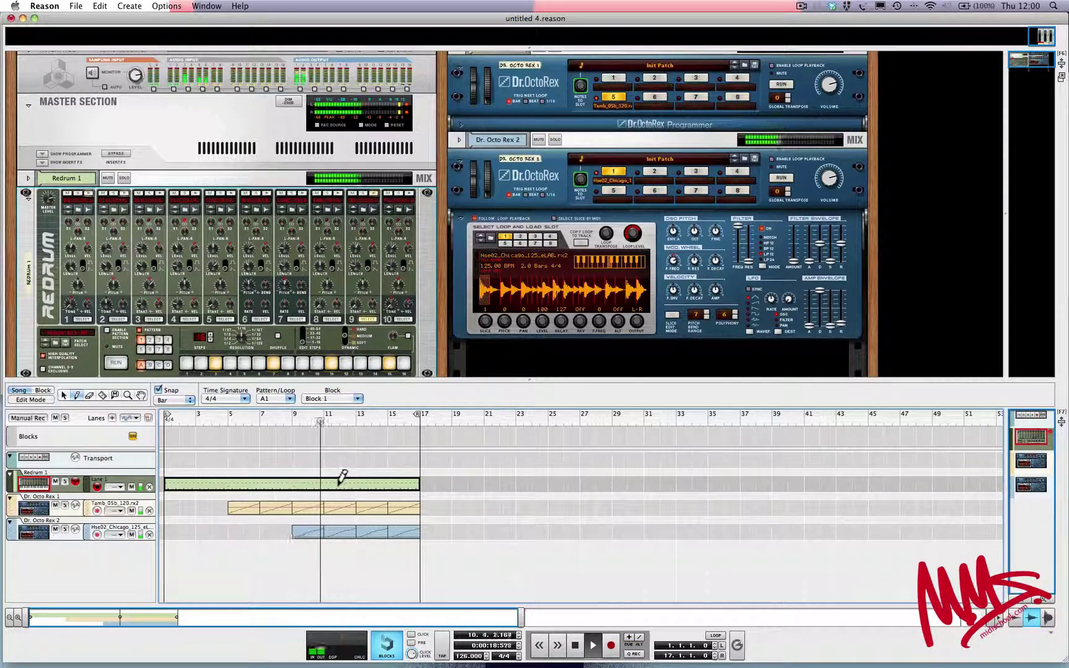
# - Open the Redrum clip for editing and draw a drum note at bar 13
pyautogui.click(64, 394)
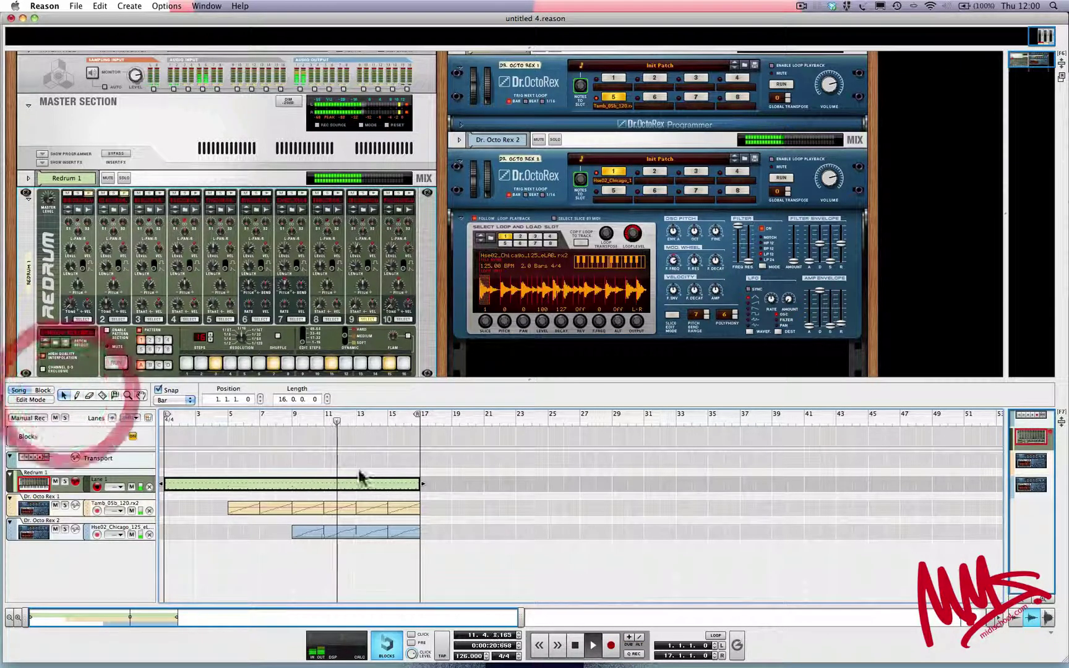
pyautogui.doubleClick(358, 484)
pyautogui.press('w')
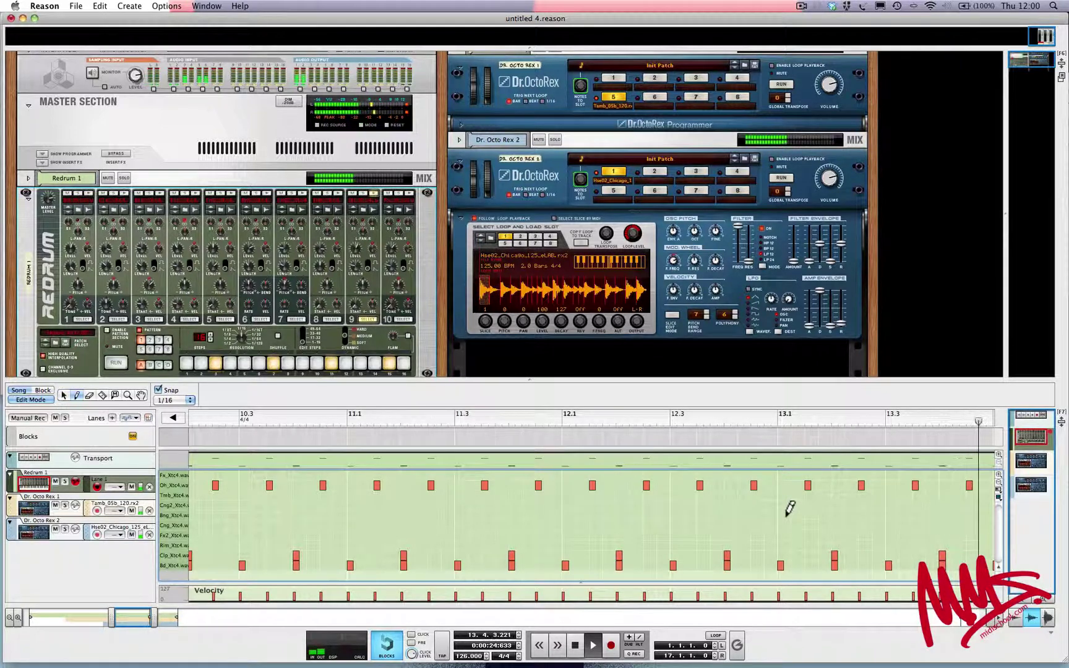
pyautogui.click(787, 514)
pyautogui.hscroll(-5, 733, 512)
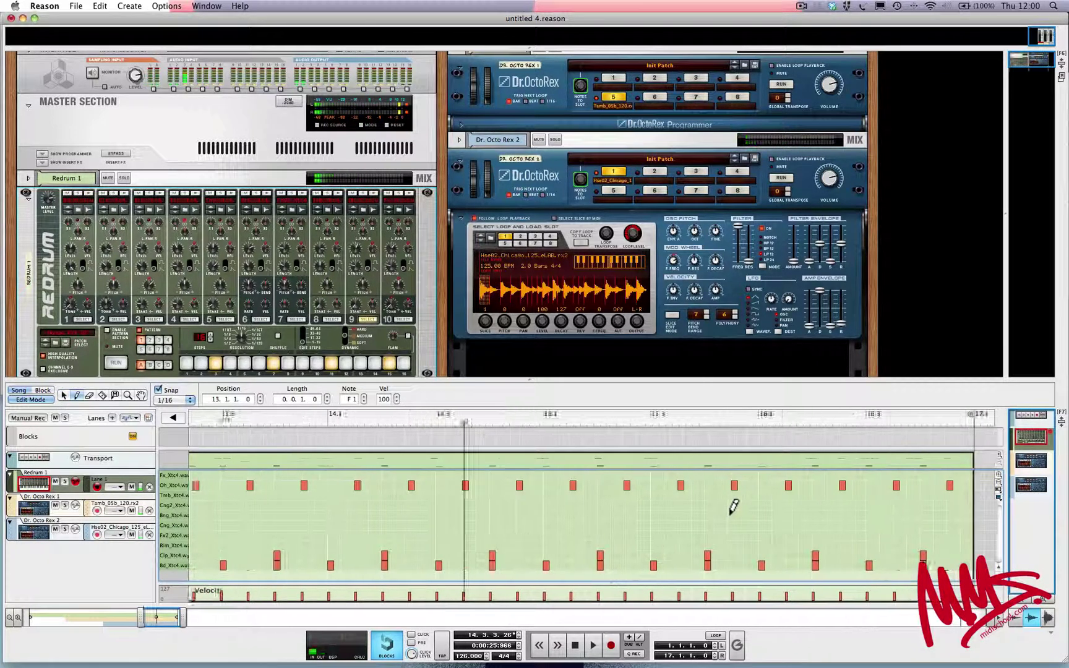
pyautogui.hscroll(-2, 730, 504)
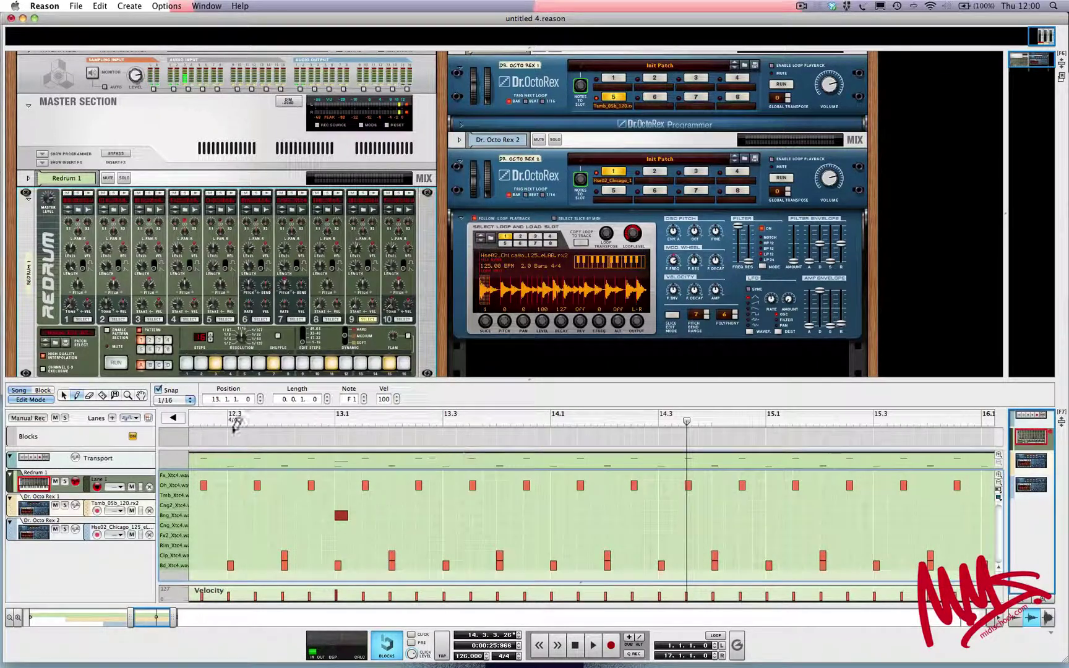
# - Move the bar 13 note to the Cng lane, then delete it and redraw it at 13.1
pyautogui.click(63, 396)
pyautogui.click(341, 517)
pyautogui.moveTo(342, 520)
pyautogui.mouseDown()
pyautogui.moveTo(357, 505)
pyautogui.moveTo(299, 516)
pyautogui.moveTo(357, 536)
pyautogui.moveTo(317, 509)
pyautogui.moveTo(319, 527)
pyautogui.moveTo(343, 506)
pyautogui.moveTo(341, 530)
pyautogui.mouseUp()
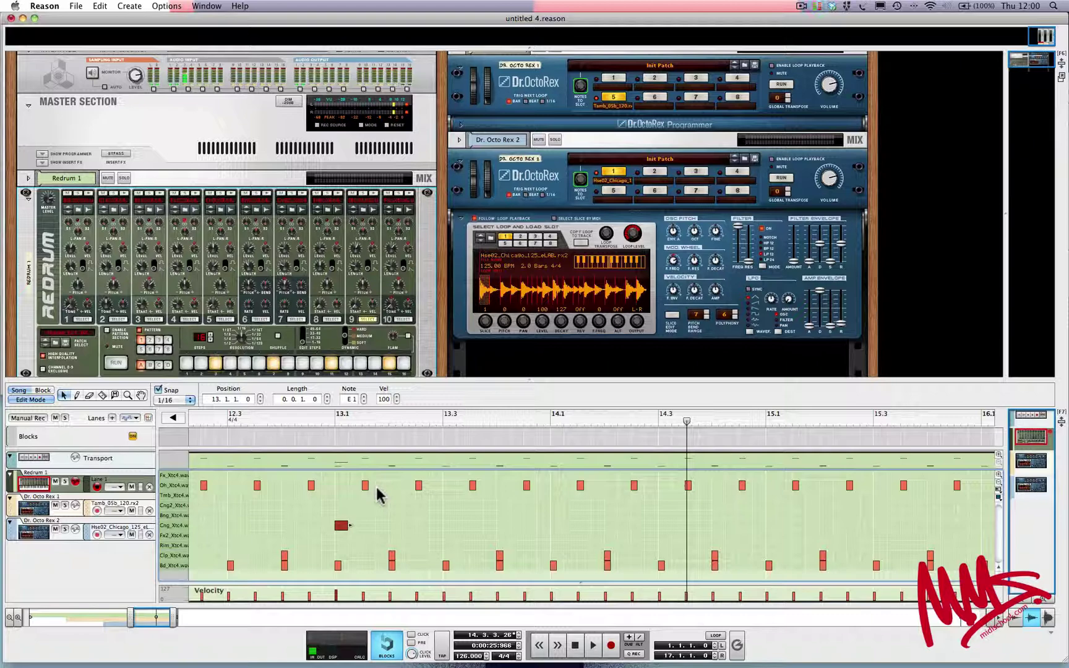
pyautogui.click(343, 527)
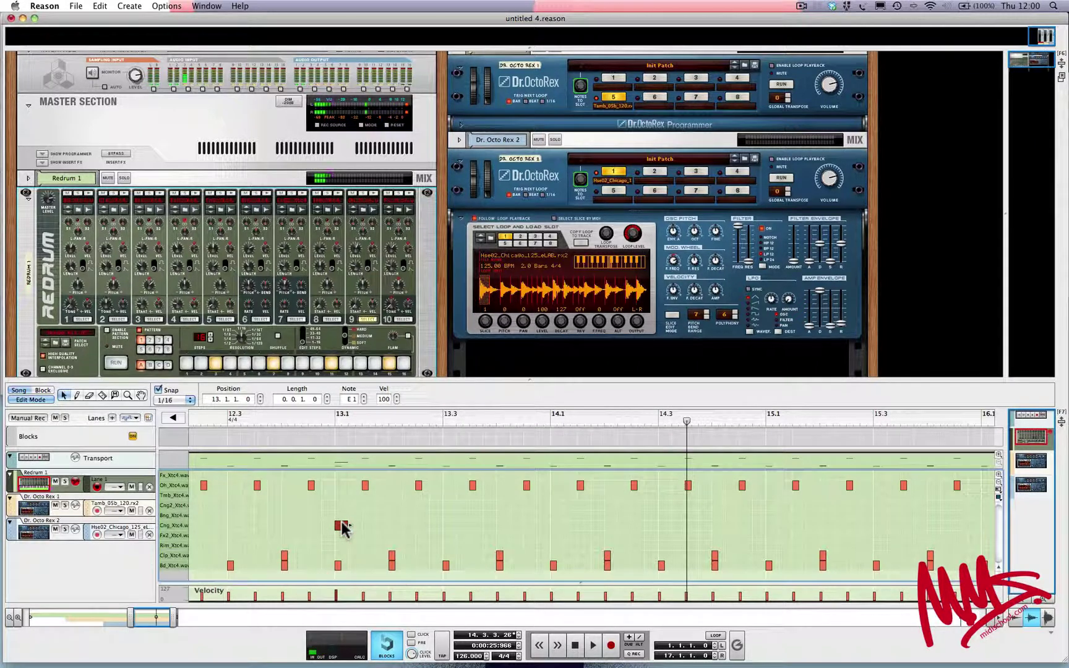
pyautogui.press('Delete')
pyautogui.keyDown('alt'); pyautogui.click(342, 525); pyautogui.keyUp('alt')
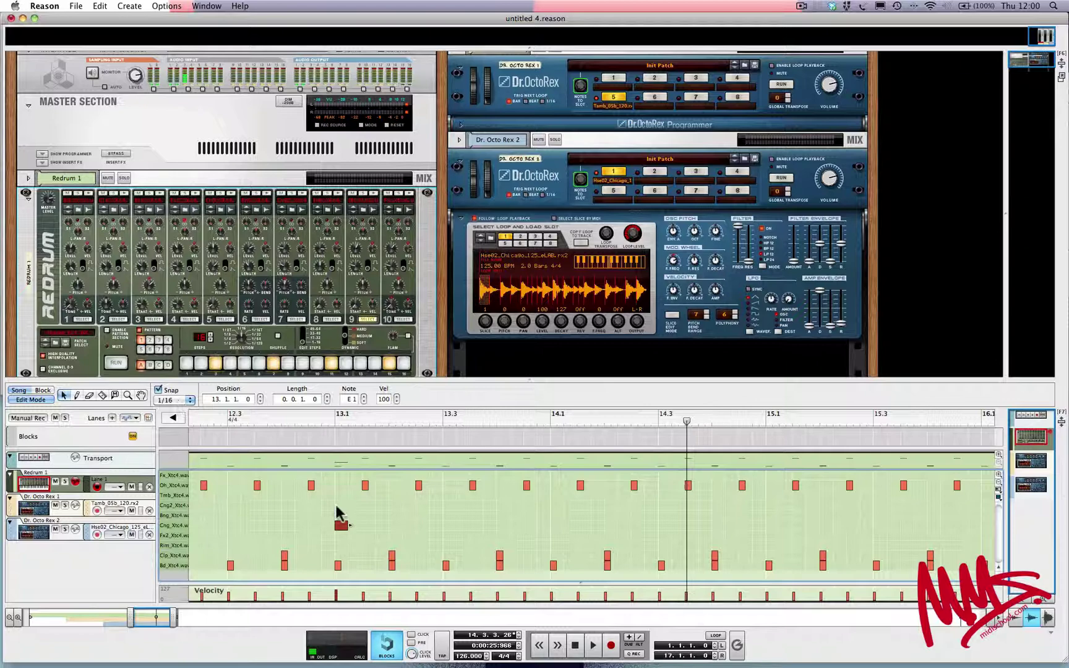
# - Try the note snap values 1/8, then 1/32, then 1/8 again
pyautogui.click(176, 400)
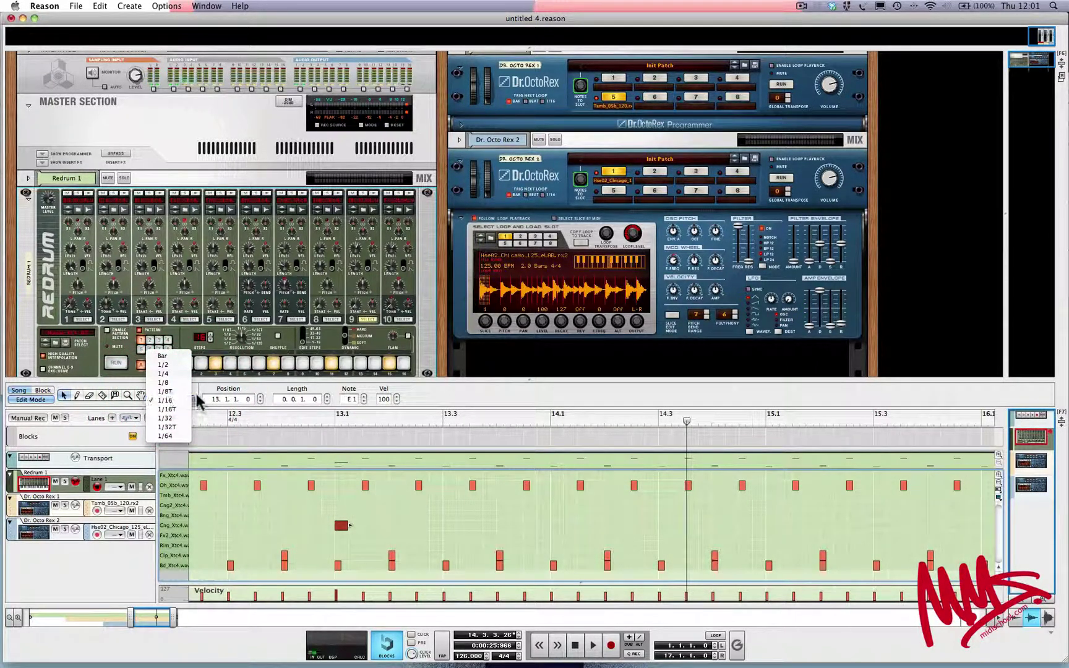
pyautogui.click(177, 382)
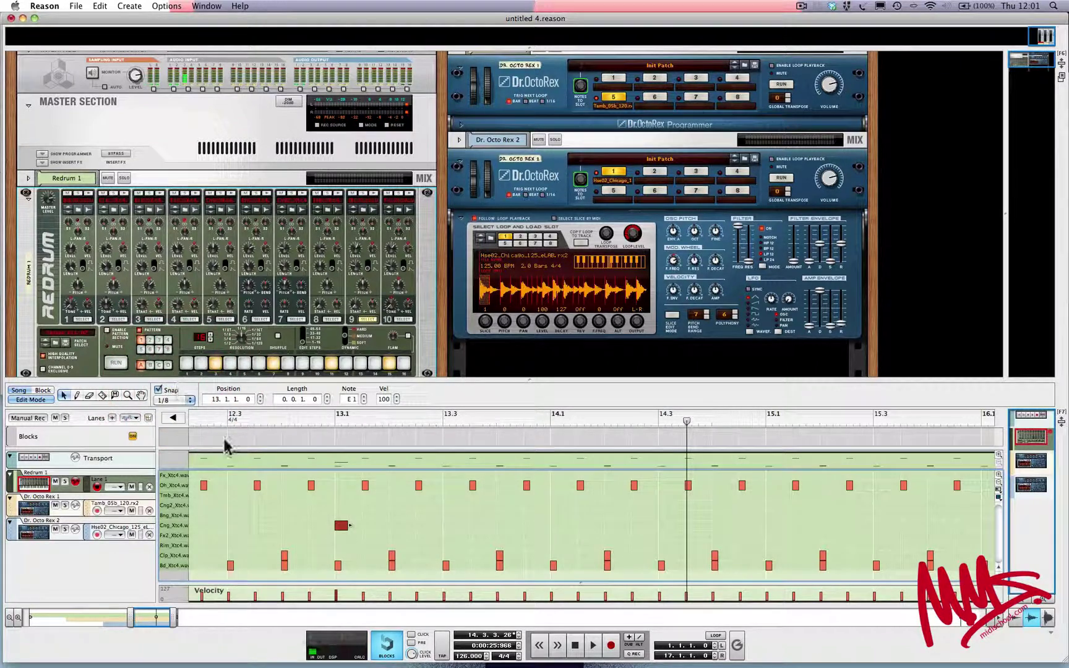
pyautogui.click(168, 399)
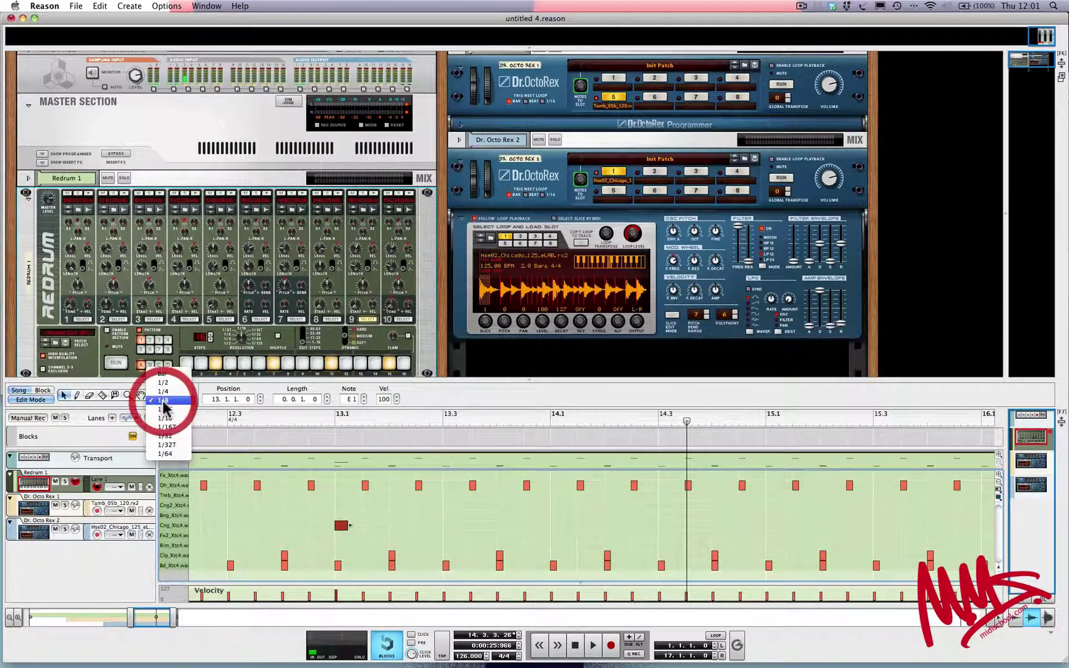
pyautogui.click(162, 442)
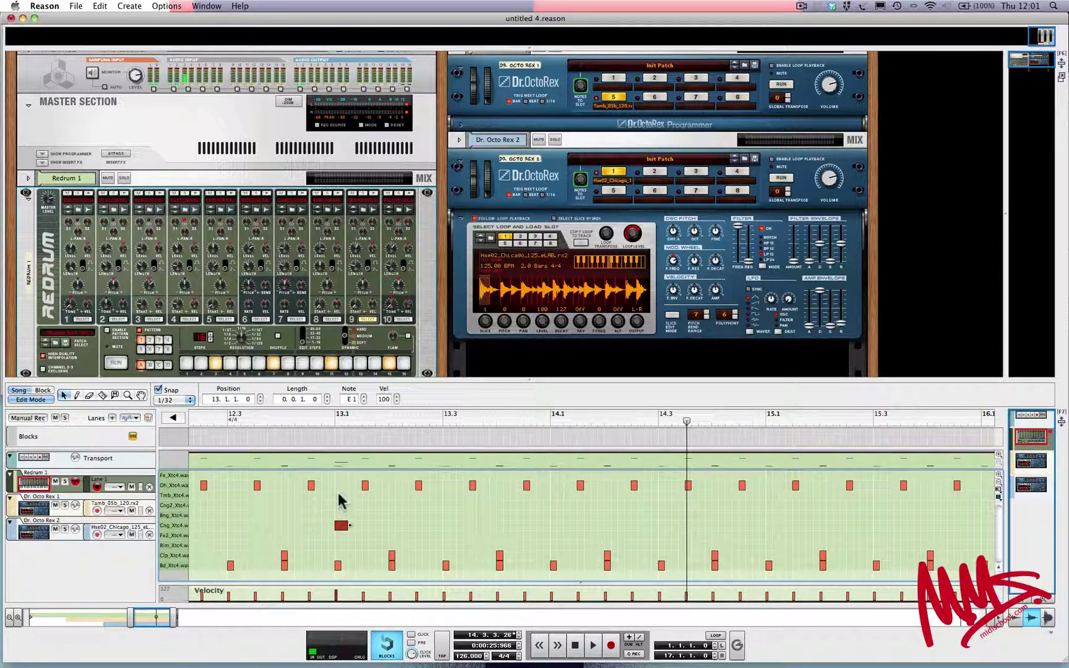
pyautogui.click(168, 399)
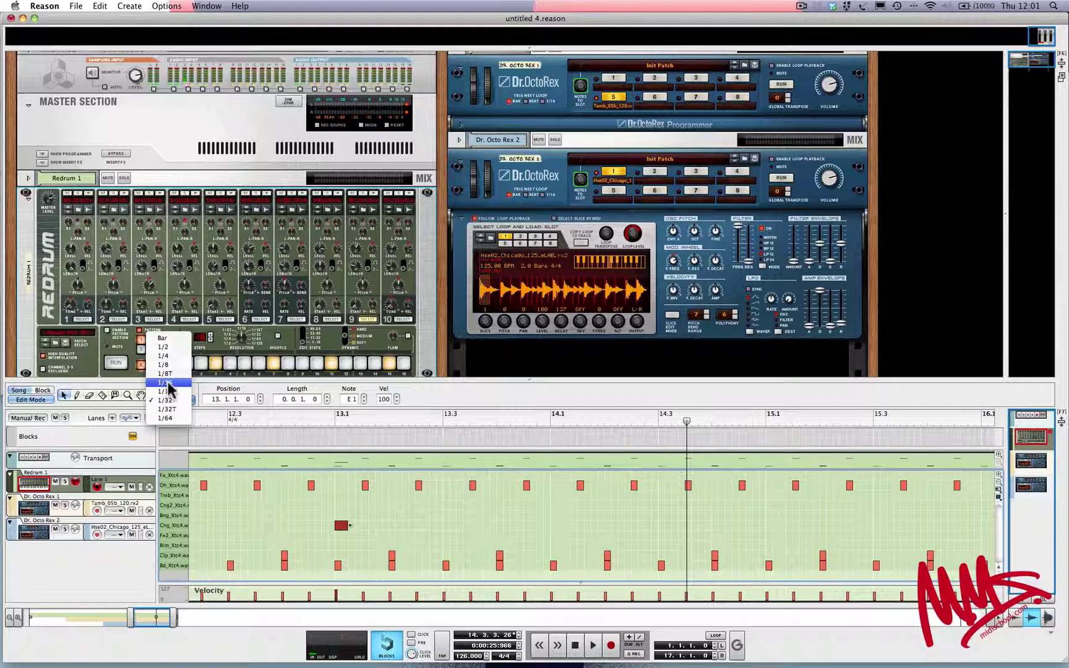
pyautogui.click(163, 366)
# - Select the Cng note at 13.1, set snap back to 1/16, and return to the song arrangement
pyautogui.click(330, 521)
pyautogui.click(173, 400)
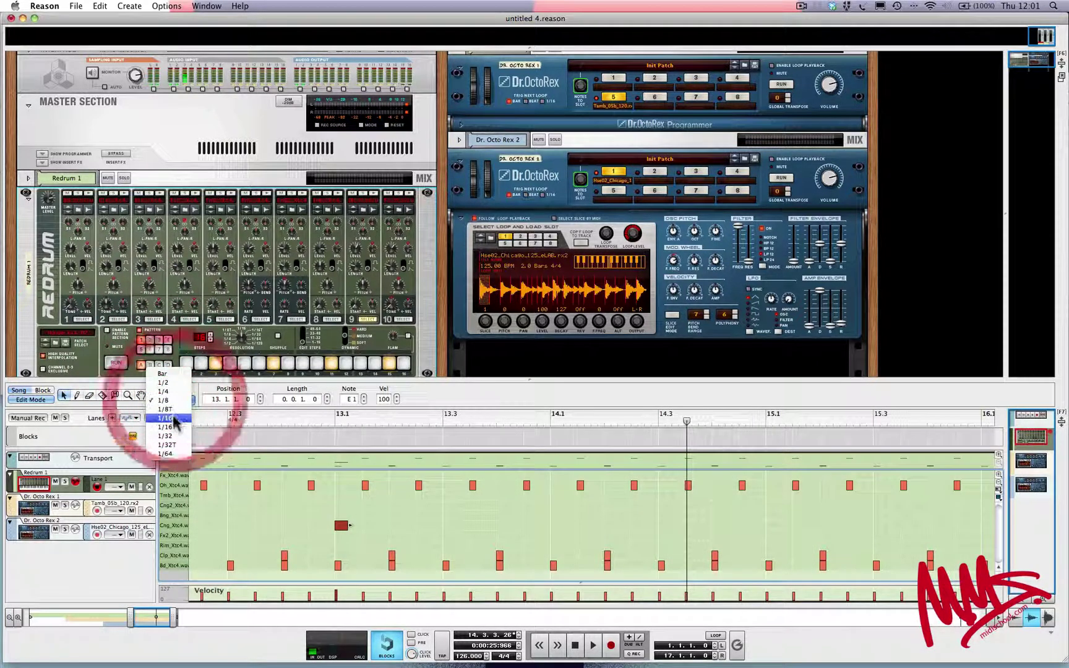
pyautogui.click(166, 410)
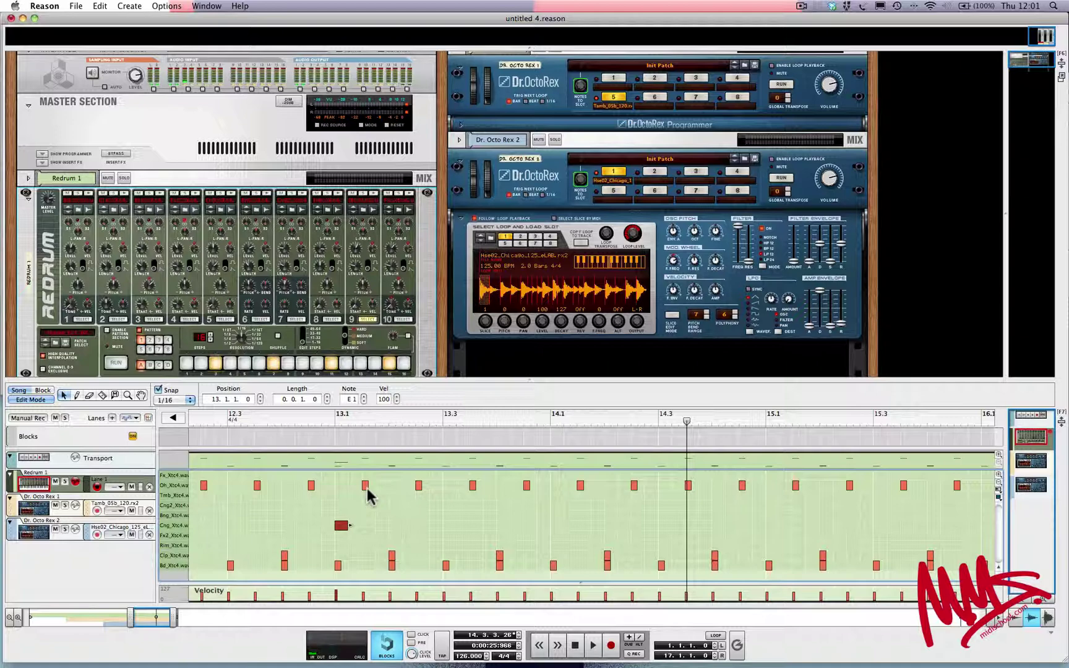
pyautogui.click(16, 401)
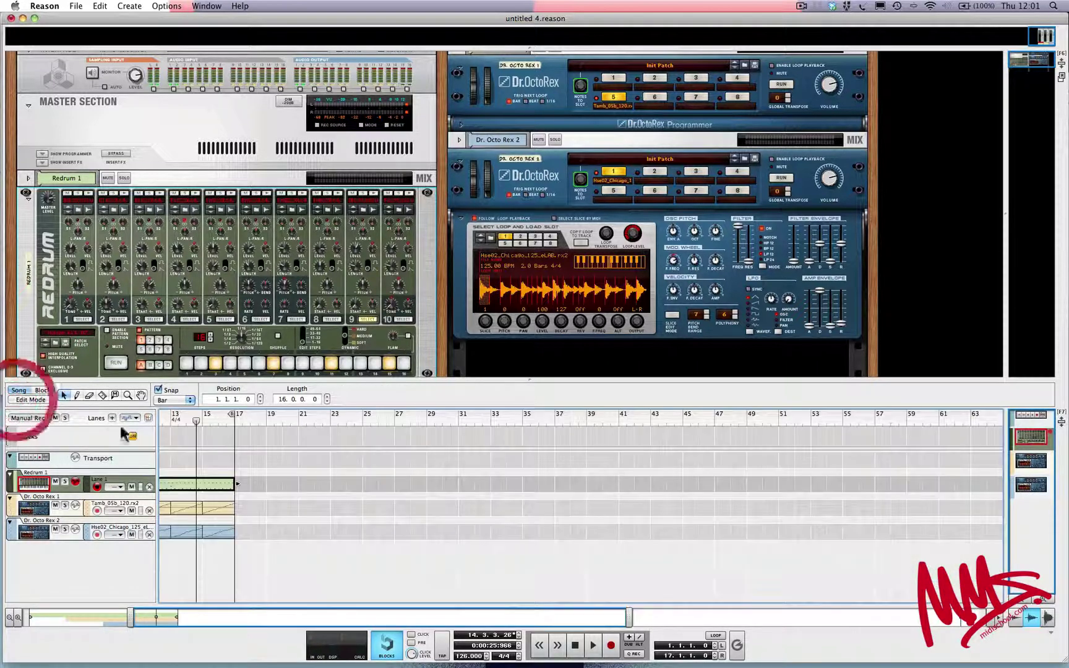